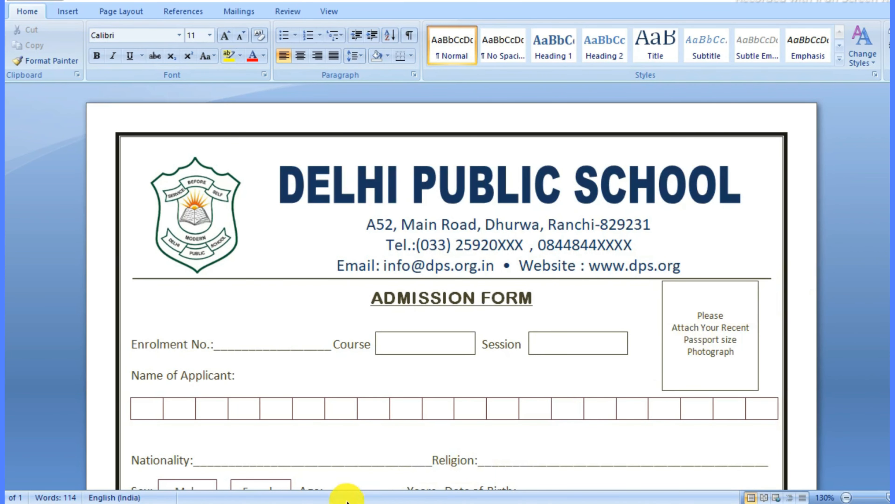
# Step: Switch from the finished admission form to the blank Document1 from the taskbar
pyautogui.moveTo(323, 500)
pyautogui.click(385, 474)
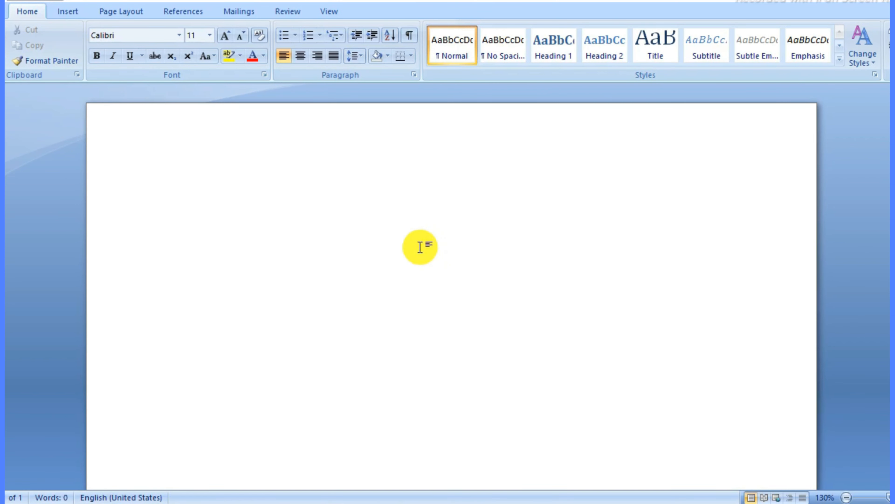
# Step: Apply Narrow 0.5" margins, Portrait orientation and A4 paper size to the page
pyautogui.click(121, 14)
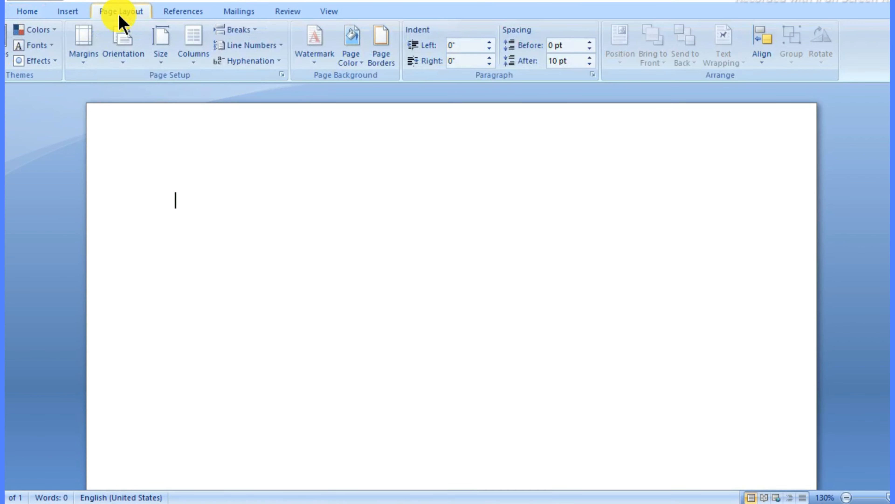
pyautogui.click(84, 57)
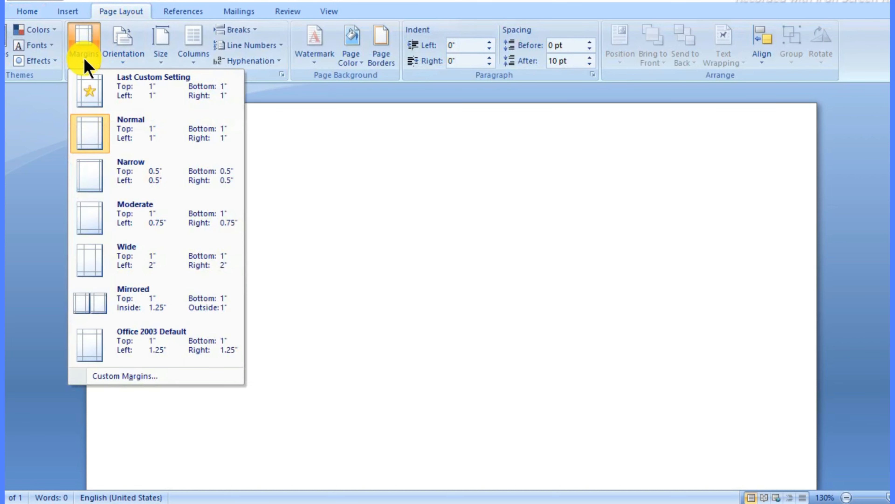
pyautogui.click(138, 175)
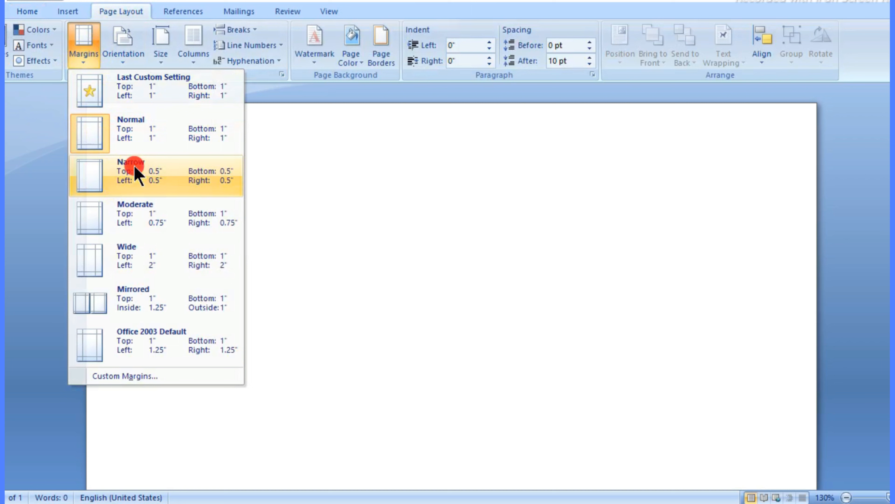
pyautogui.click(131, 55)
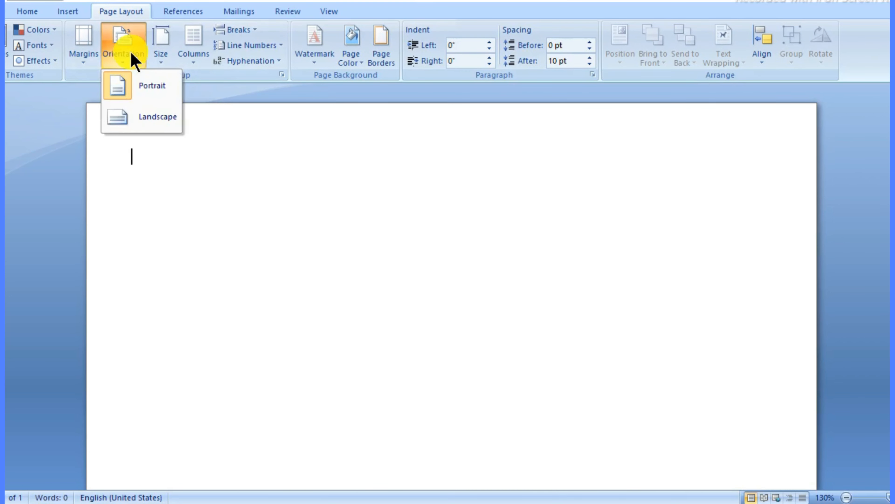
pyautogui.click(150, 90)
pyautogui.click(162, 57)
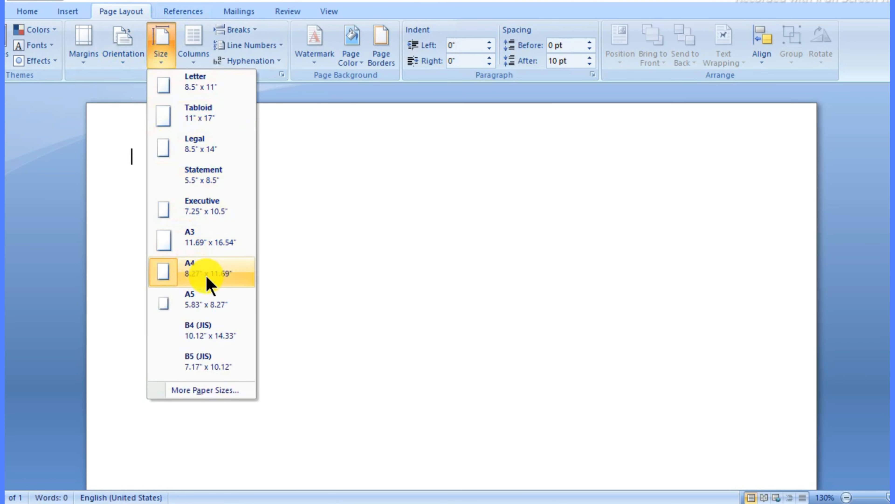
pyautogui.click(202, 268)
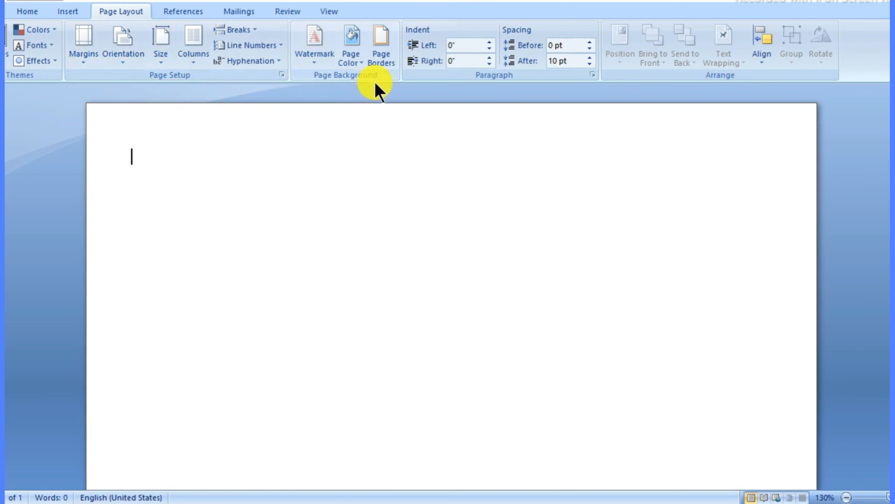
# Step: Apply a Box page border in the 3 pt thick-thin line style with a dark olive colour
pyautogui.click(384, 64)
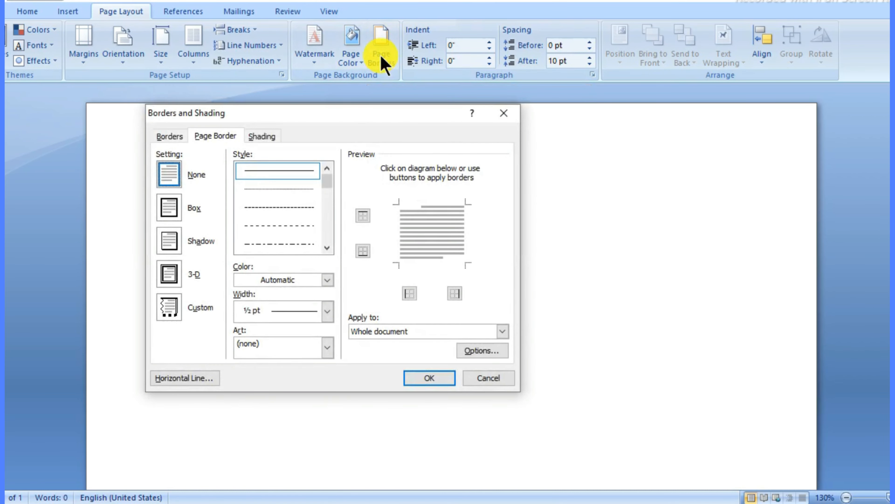
pyautogui.moveTo(380, 117)
pyautogui.mouseDown()
pyautogui.moveTo(416, 122)
pyautogui.moveTo(409, 91)
pyautogui.mouseUp()
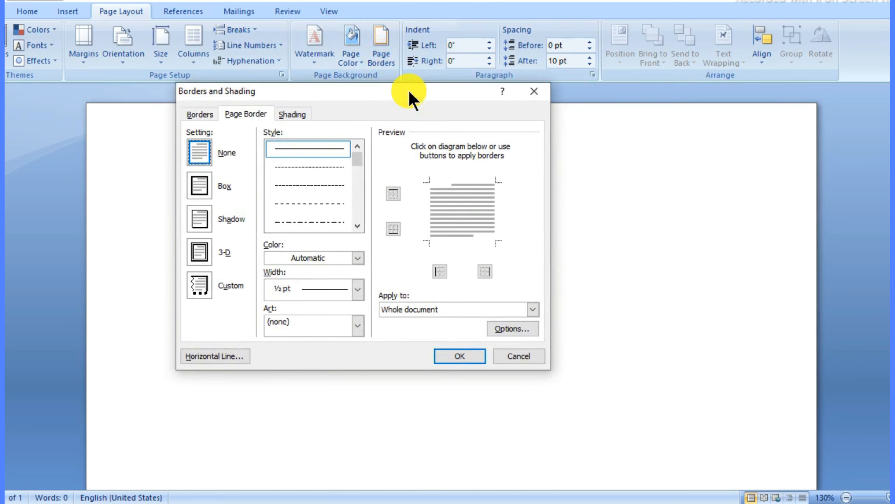
pyautogui.moveTo(359, 156); pyautogui.dragTo(357, 173)
pyautogui.click(287, 186)
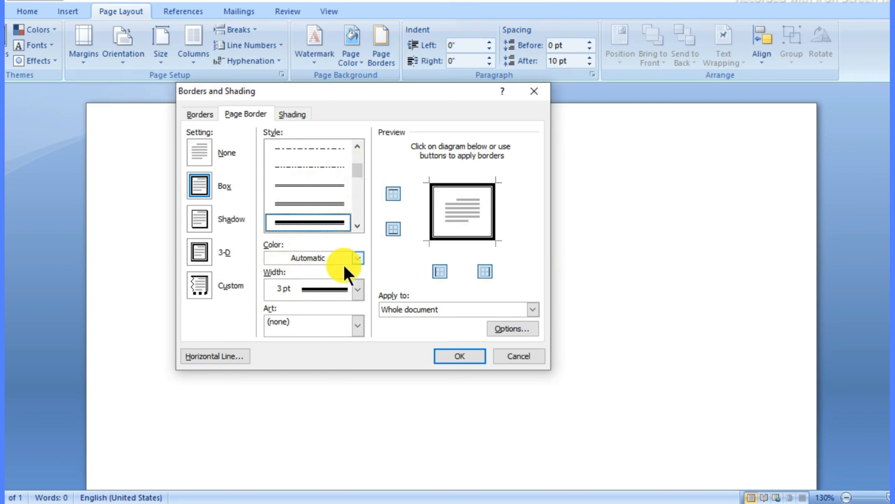
pyautogui.click(357, 258)
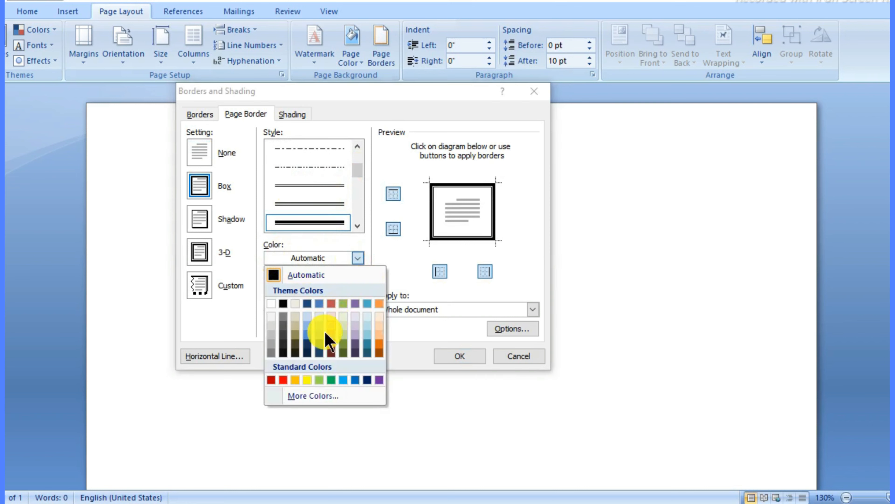
pyautogui.click(294, 353)
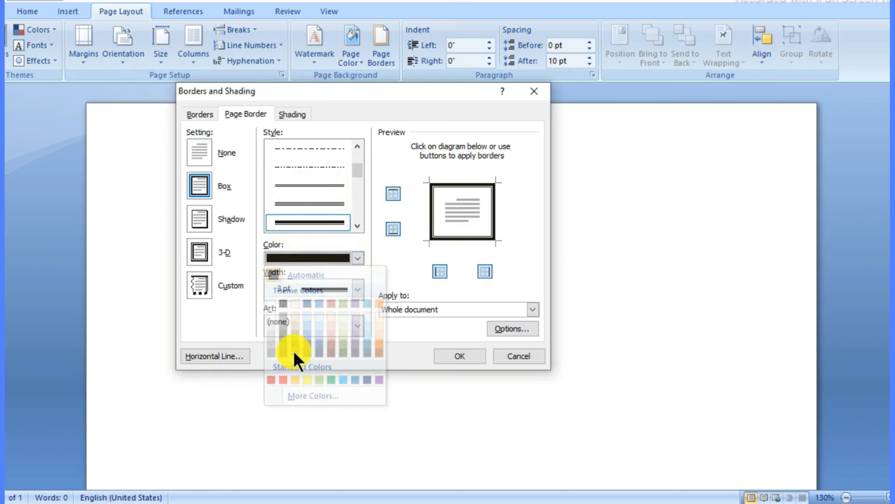
pyautogui.click(357, 258)
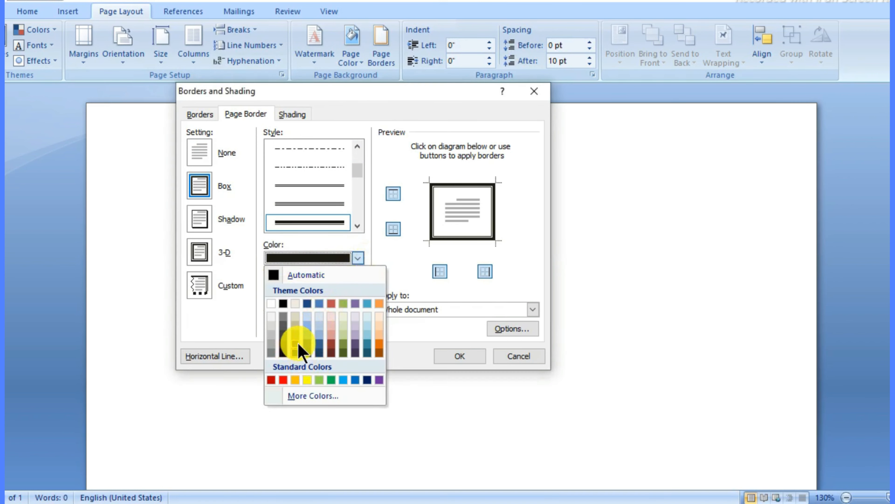
pyautogui.click(295, 353)
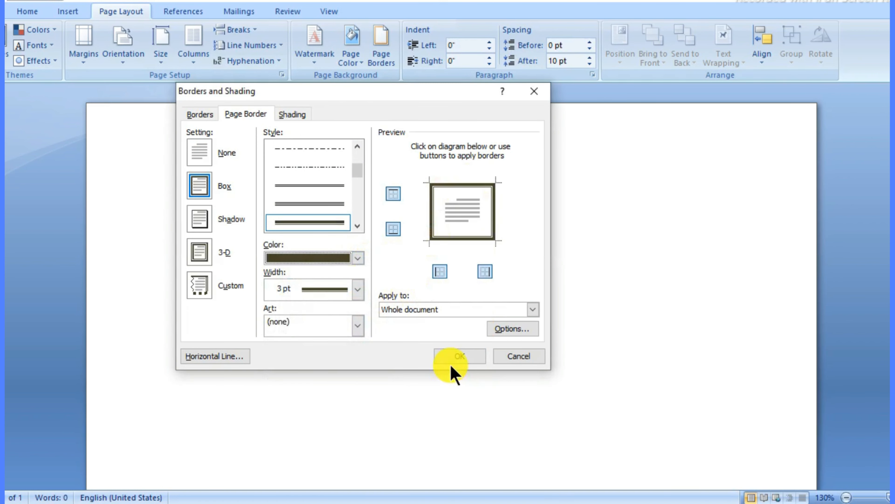
pyautogui.click(455, 355)
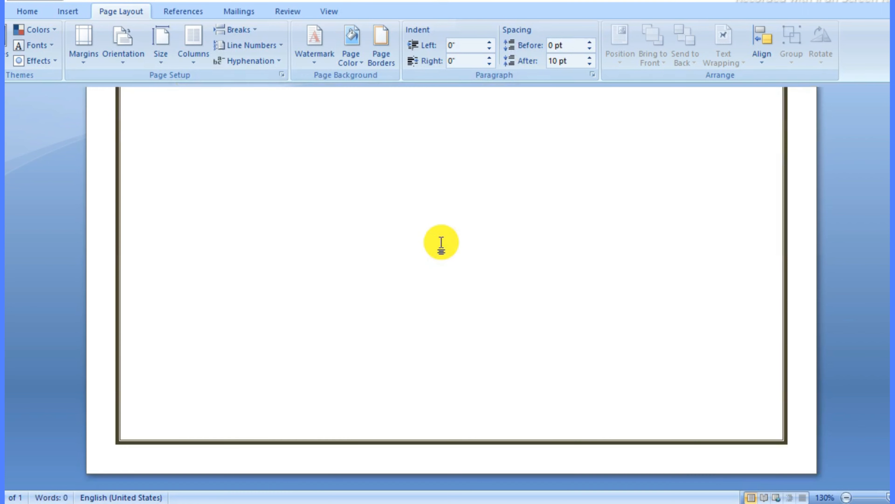
pyautogui.scroll(2, 441, 243)
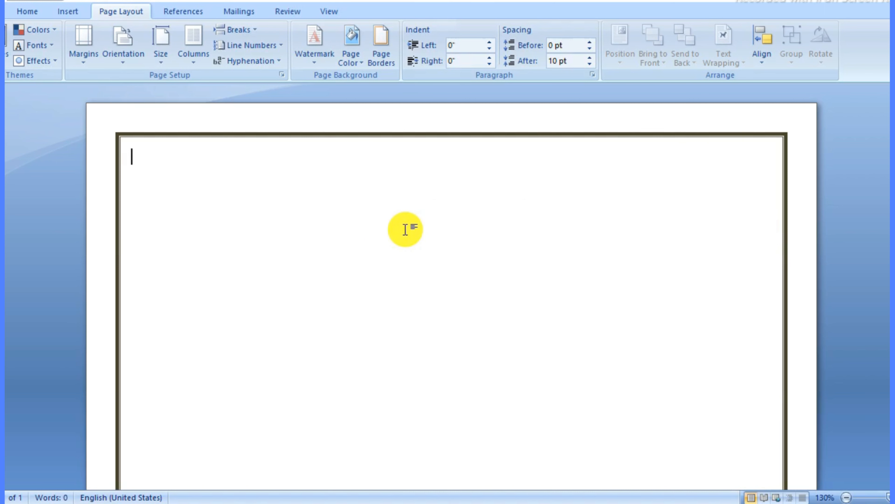
# Step: Insert the school logo PNG from the Downloads folder as a picture
pyautogui.click(67, 12)
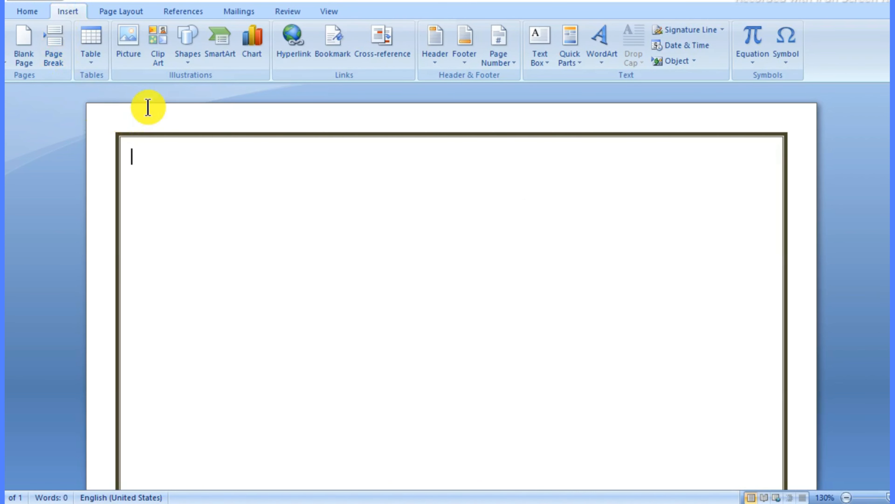
pyautogui.click(136, 66)
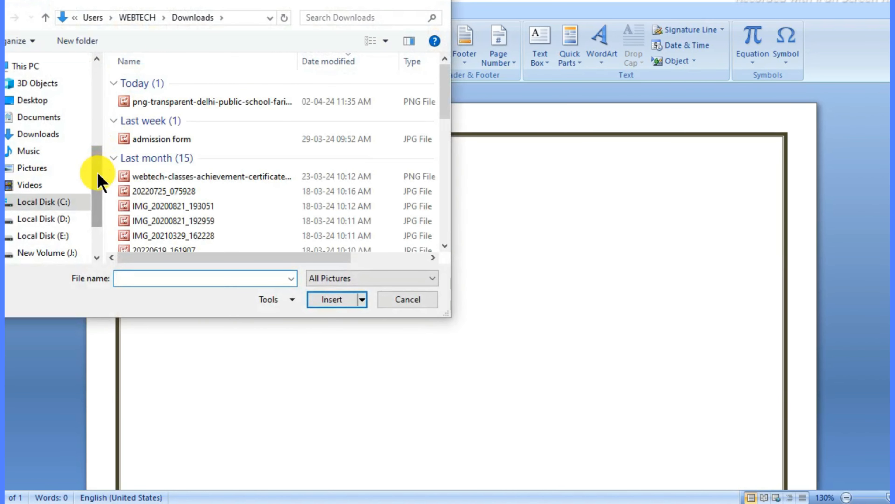
pyautogui.scroll(1, 98, 173)
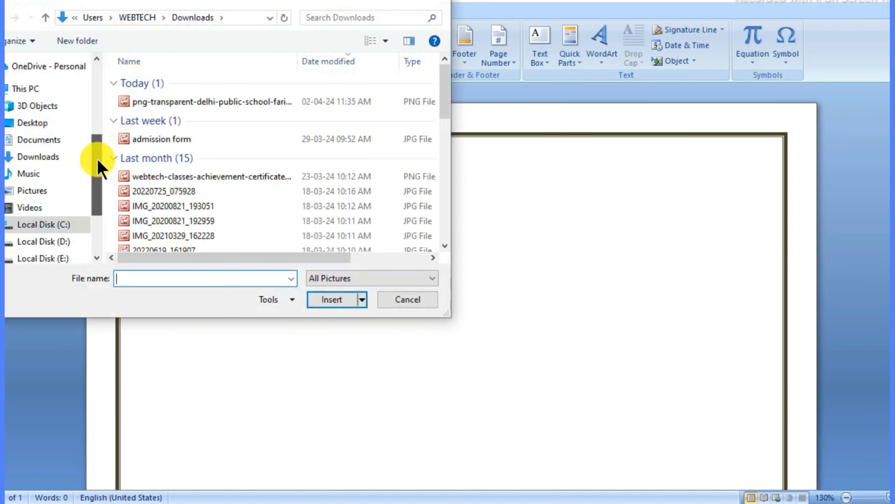
pyautogui.click(58, 158)
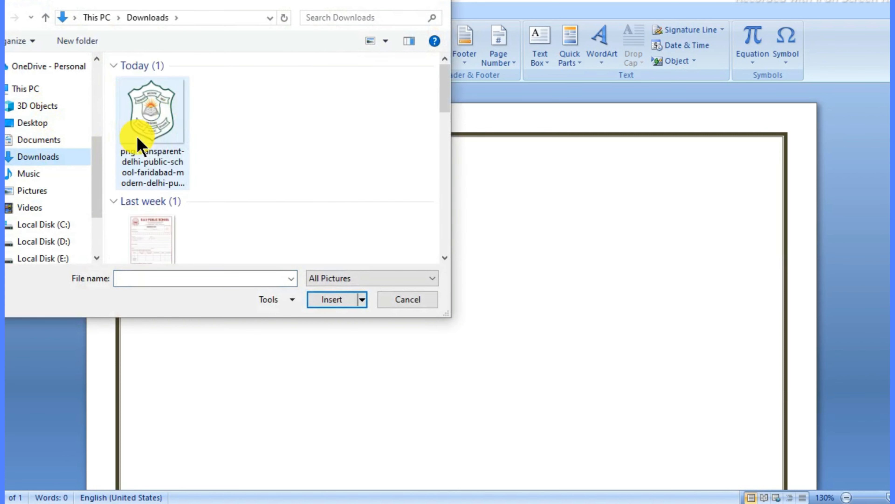
pyautogui.click(149, 119)
pyautogui.click(323, 301)
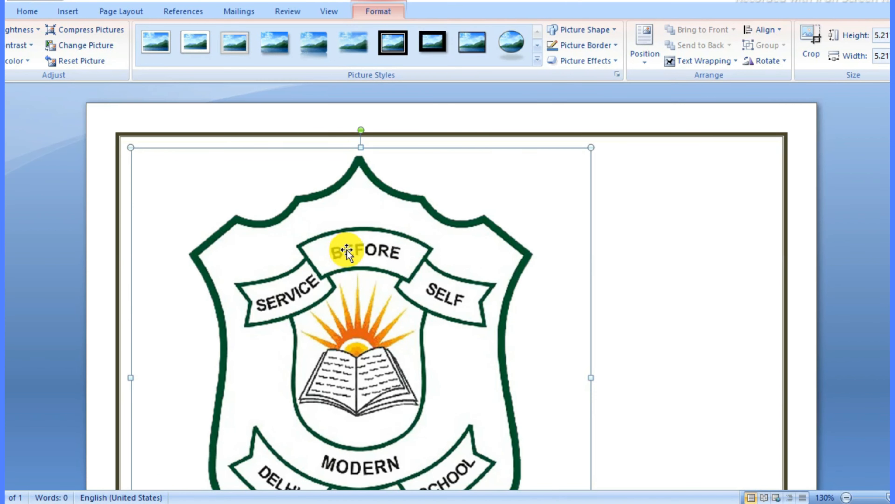
# Step: Set the logo's text wrapping to In Front of Text
pyautogui.moveTo(347, 249); pyautogui.dragTo(365, 236)
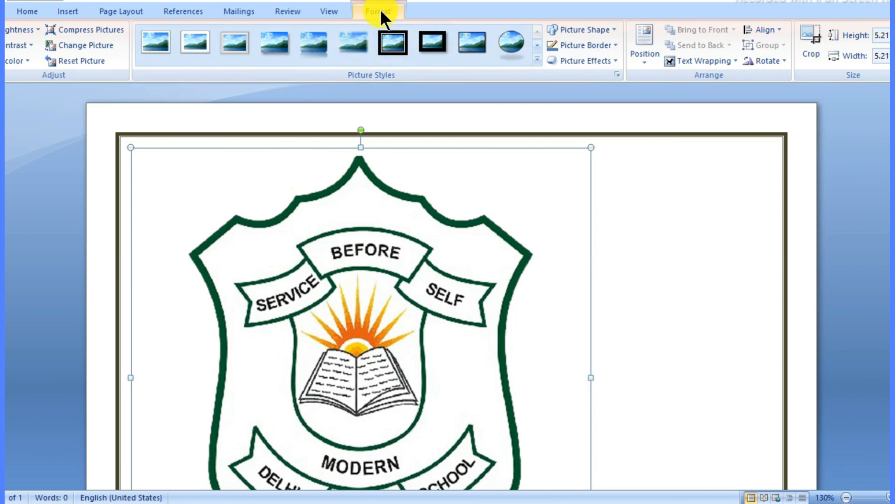
pyautogui.click(710, 61)
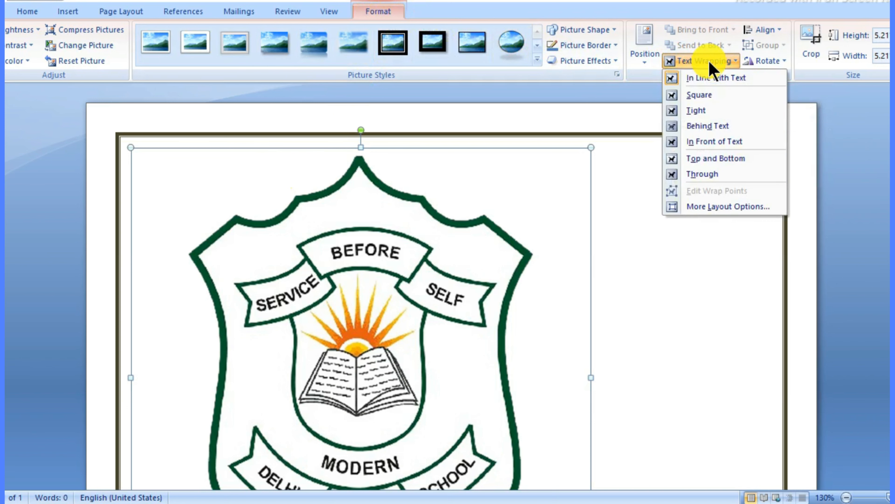
pyautogui.click(727, 152)
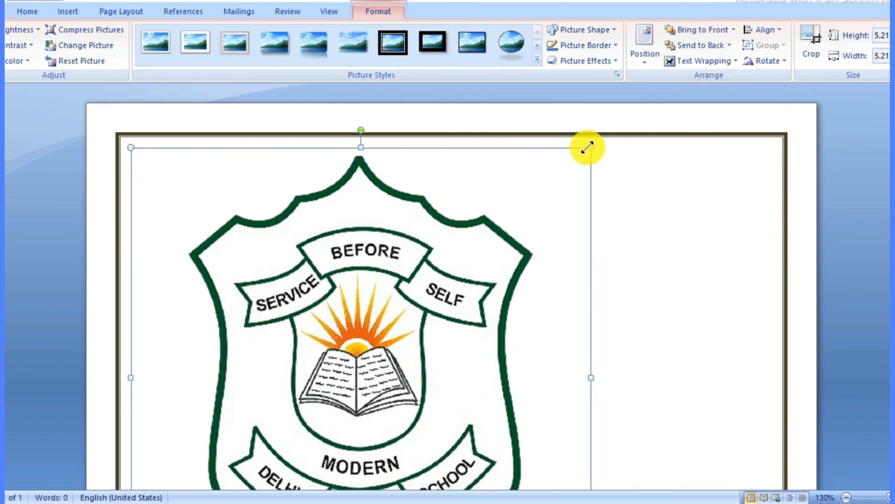
# Step: Resize the logo to about 1.45 inches and place it in the top-left corner inside the border
pyautogui.moveTo(587, 147); pyautogui.dragTo(400, 158)
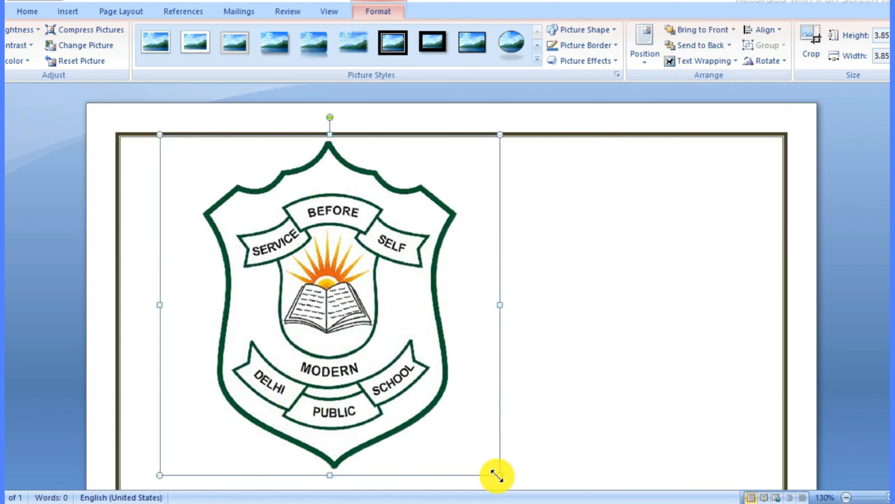
pyautogui.moveTo(497, 476); pyautogui.dragTo(258, 214)
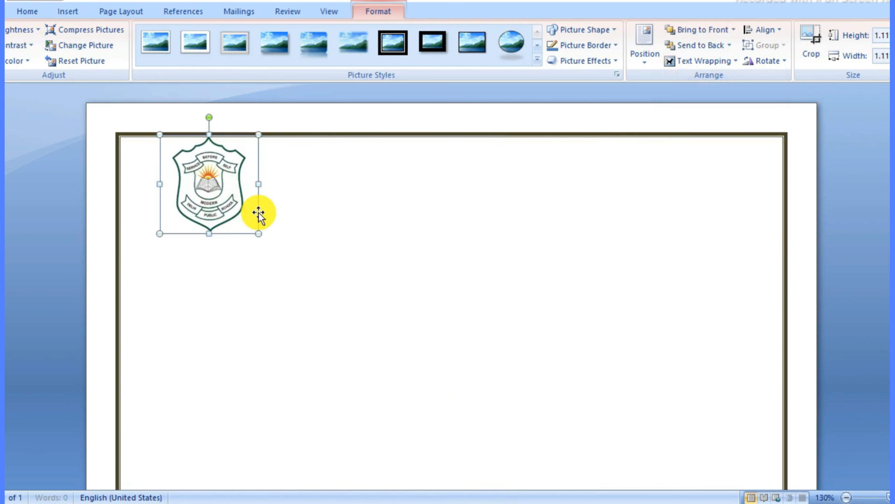
pyautogui.moveTo(211, 194); pyautogui.dragTo(183, 213)
pyautogui.moveTo(233, 254); pyautogui.dragTo(252, 284)
pyautogui.moveTo(210, 226); pyautogui.dragTo(208, 217)
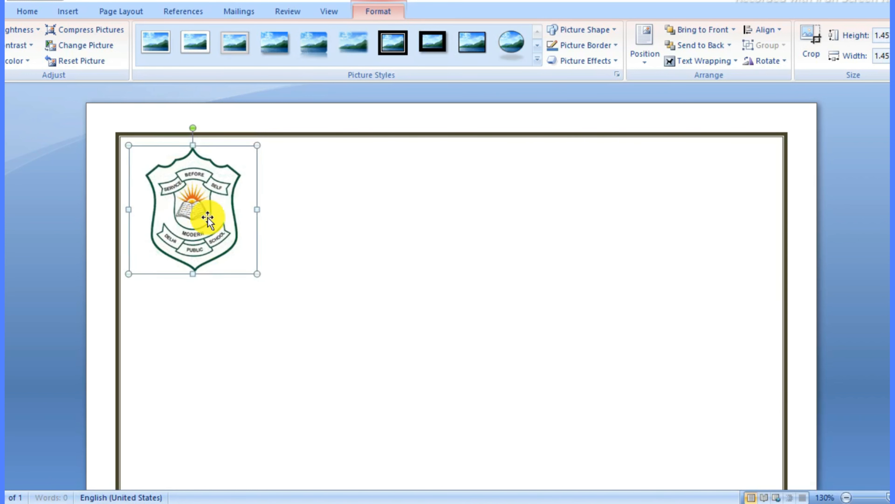
pyautogui.click(308, 221)
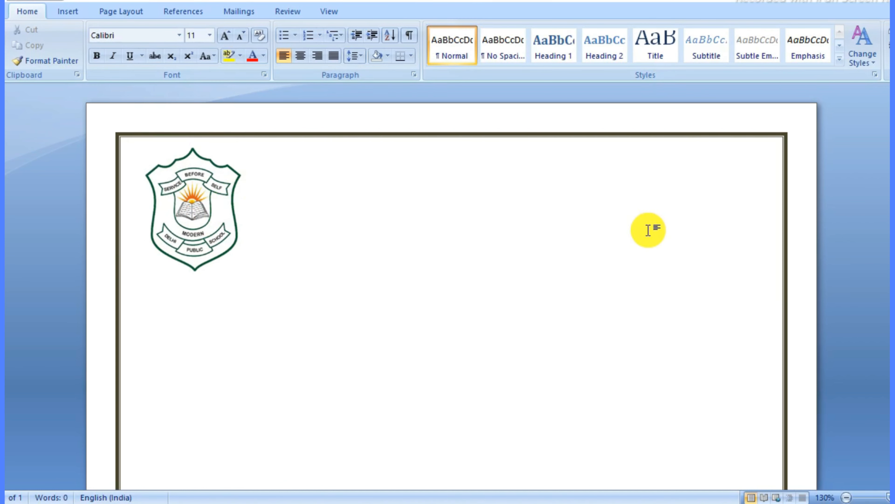
# Step: Start a WordArt in the first style with the text DELHI PUBLIC SCHOOL
pyautogui.click(61, 10)
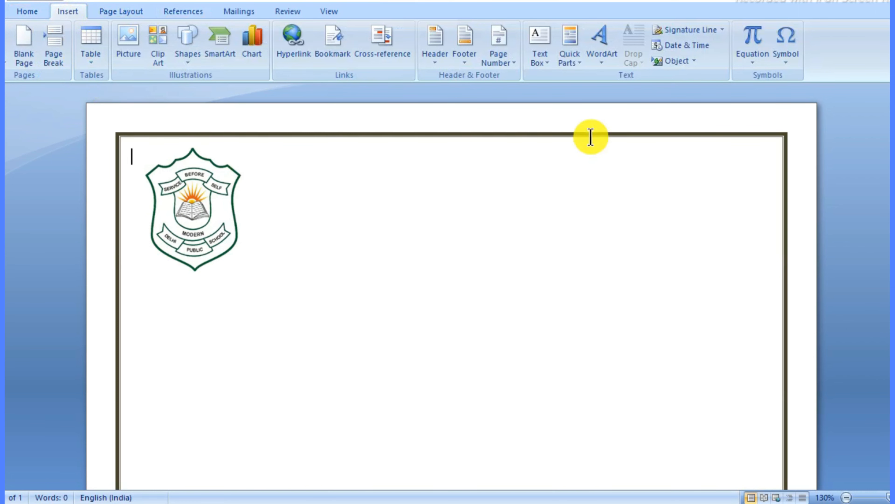
pyautogui.click(603, 62)
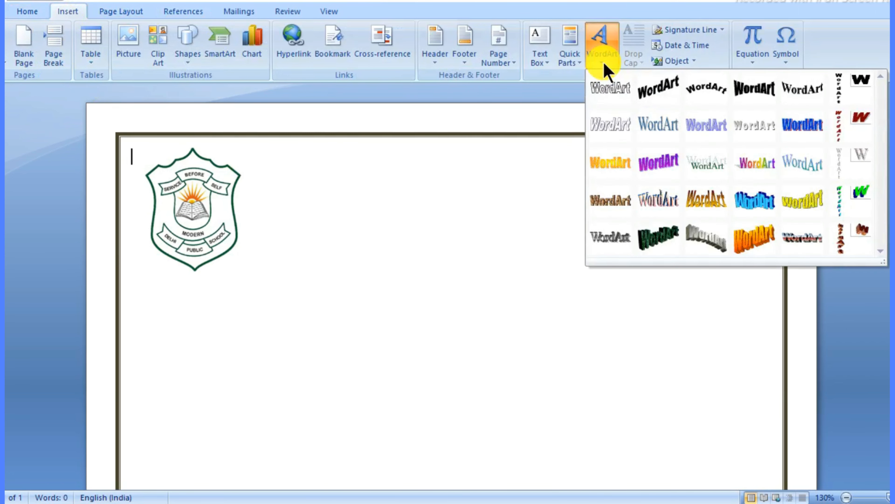
pyautogui.click(609, 95)
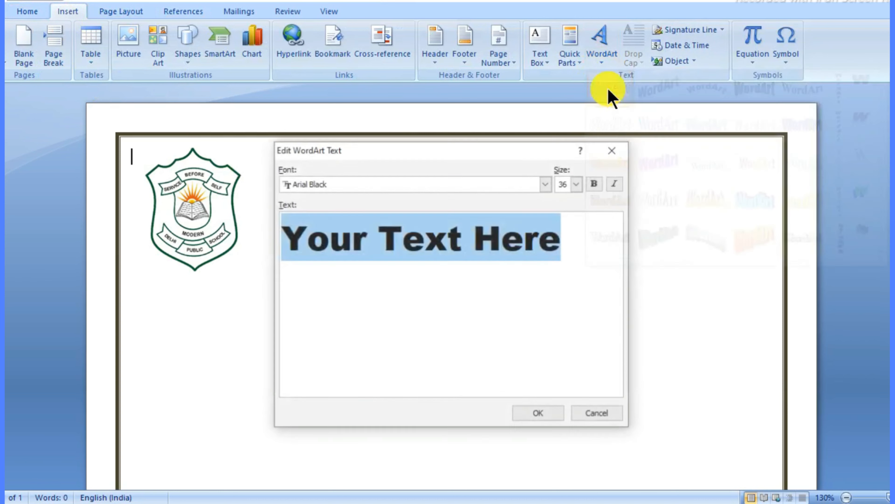
pyautogui.press('Delete')
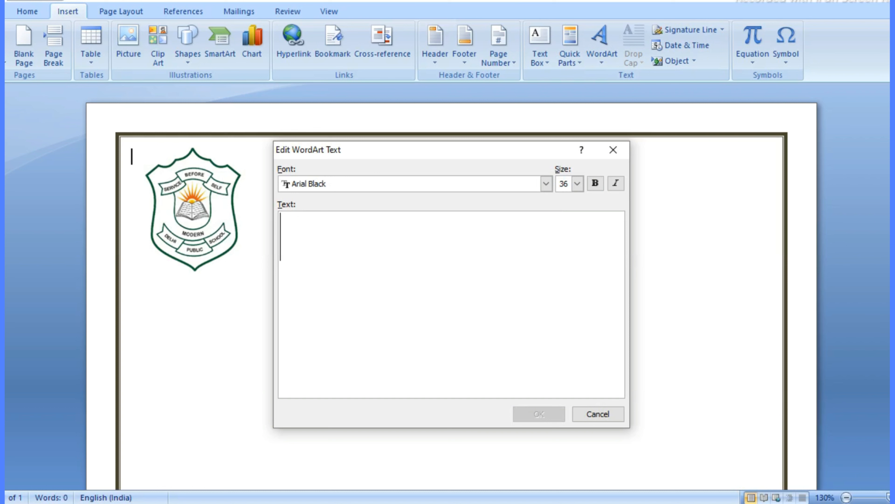
pyautogui.write('DELHI PUBL')
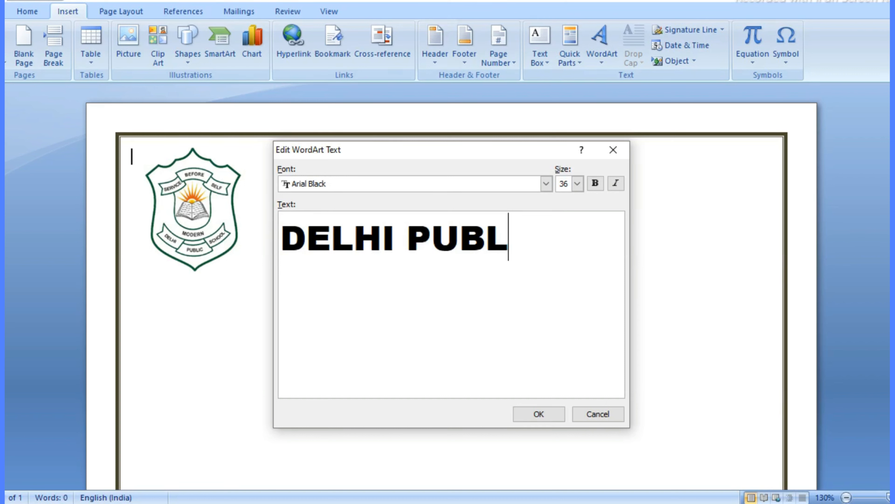
pyautogui.write('IC ')
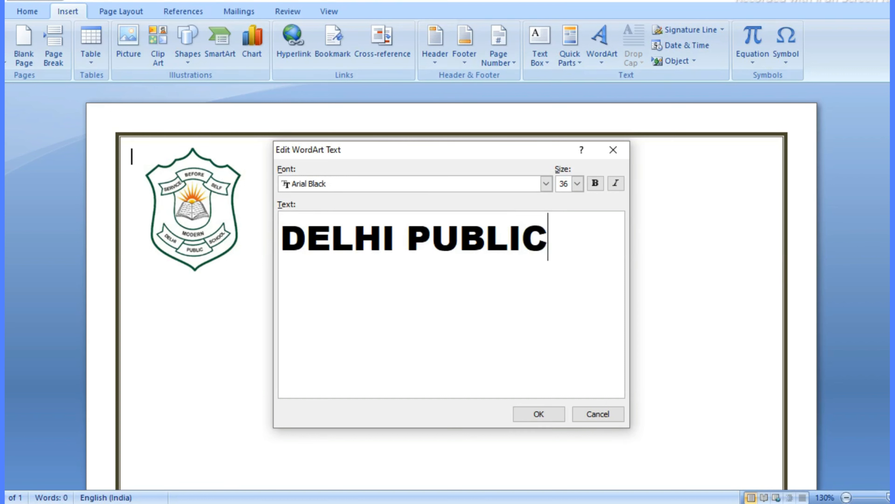
pyautogui.write('SCHOOL')
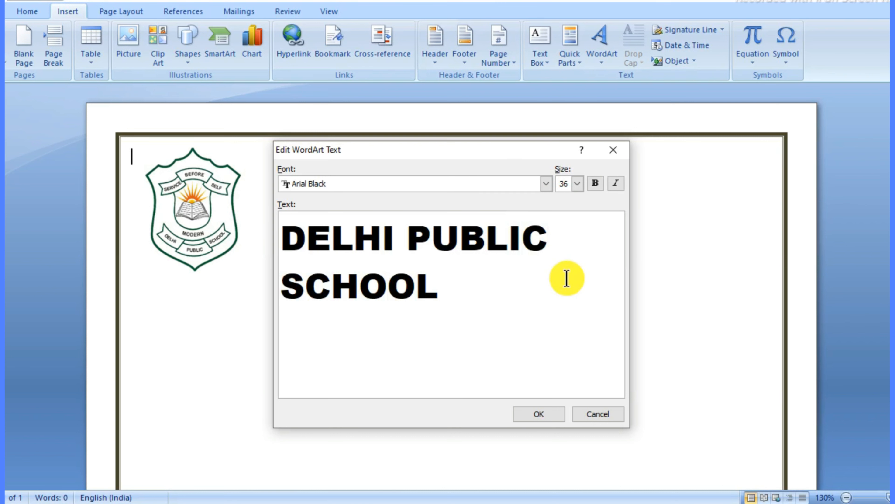
# Step: Set the WordArt to Arial Black, size 28, and add it to the page
pyautogui.click(578, 184)
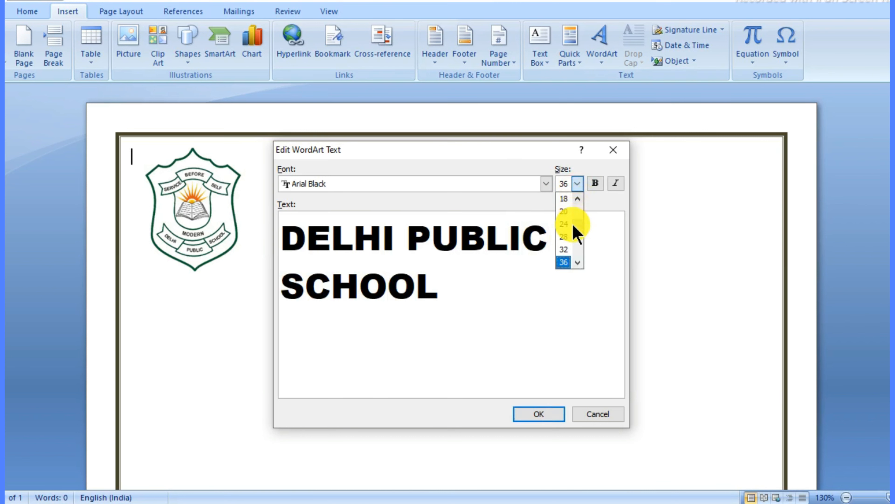
pyautogui.click(565, 236)
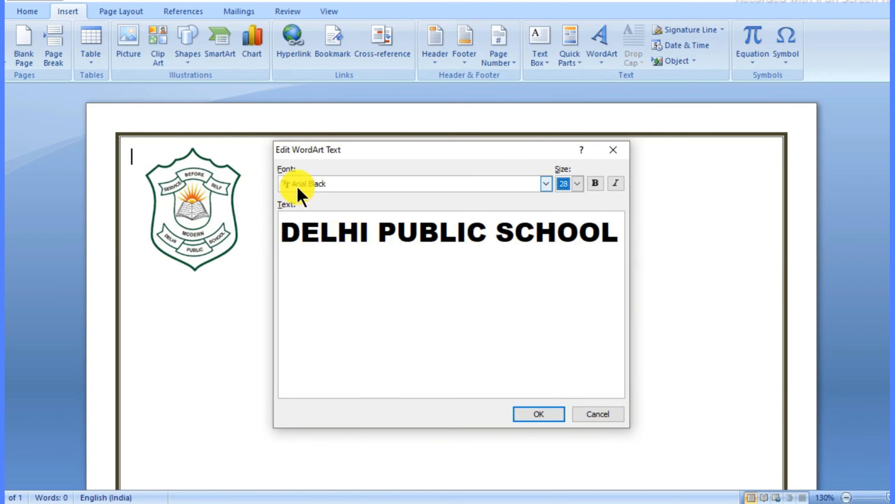
pyautogui.click(546, 184)
pyautogui.scroll(2, 390, 240)
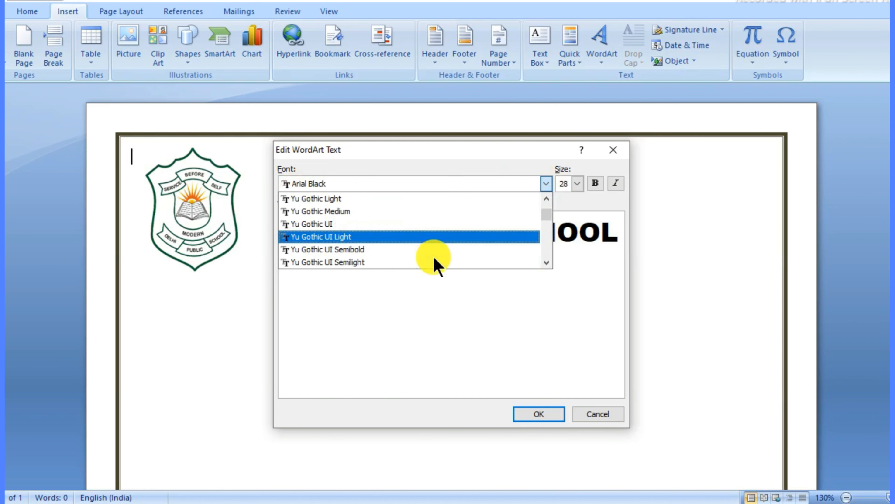
pyautogui.click(601, 314)
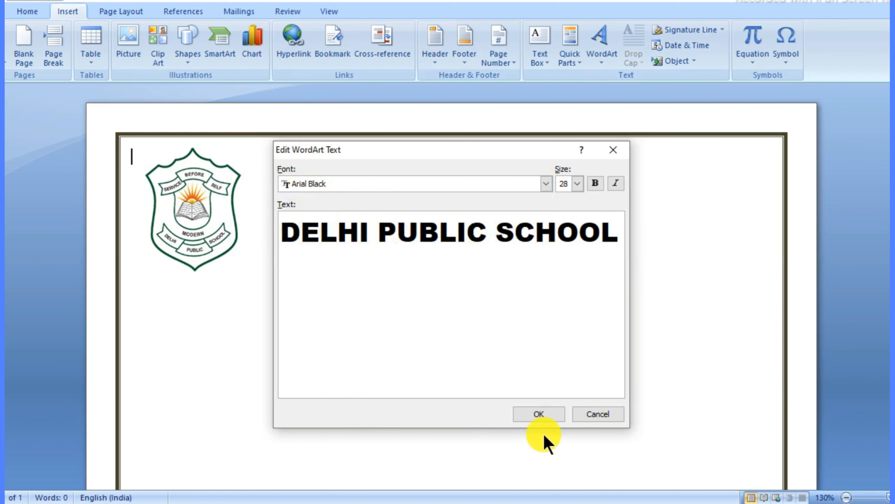
pyautogui.click(537, 415)
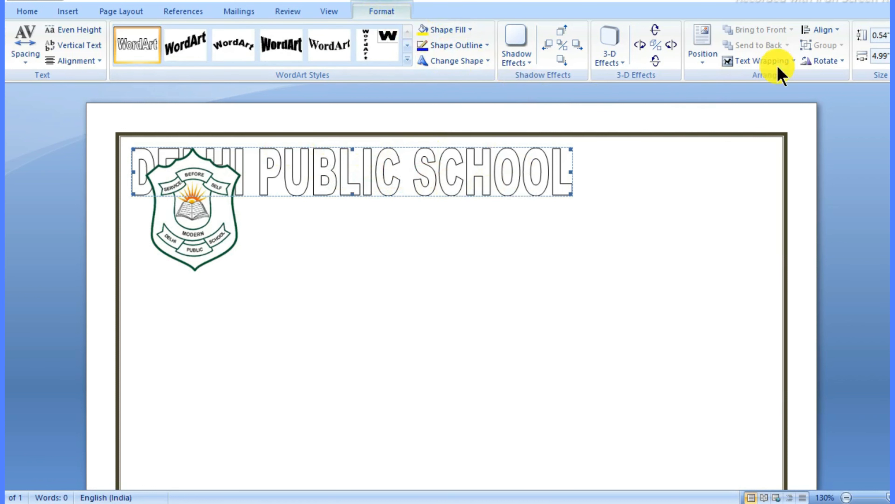
# Step: Make the heading float In Front of Text and move it right of the logo
pyautogui.click(757, 60)
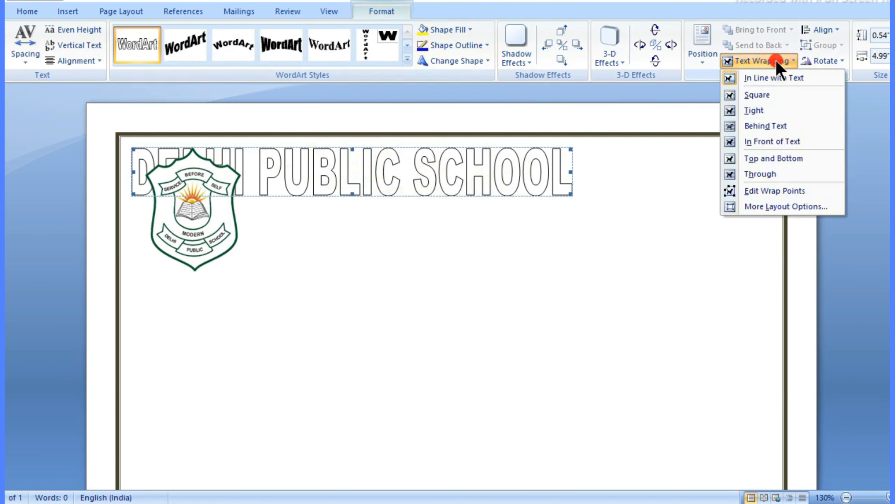
pyautogui.click(770, 142)
pyautogui.moveTo(468, 180); pyautogui.dragTo(537, 179)
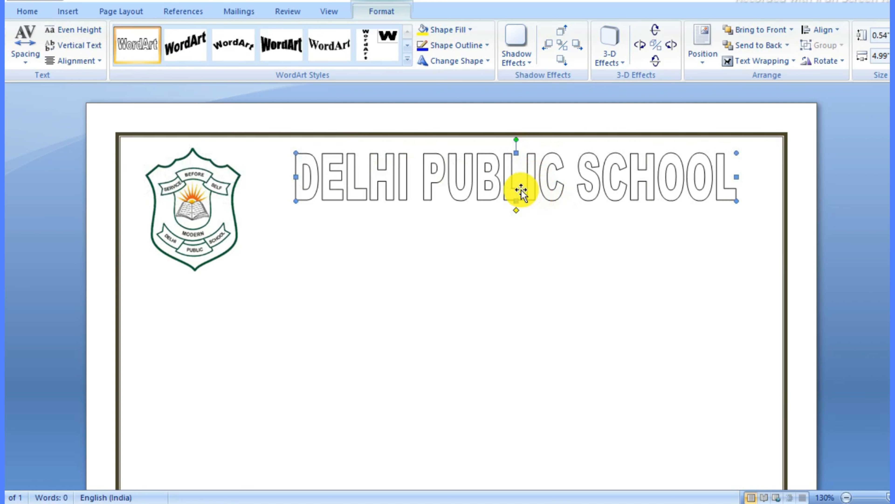
pyautogui.click(511, 237)
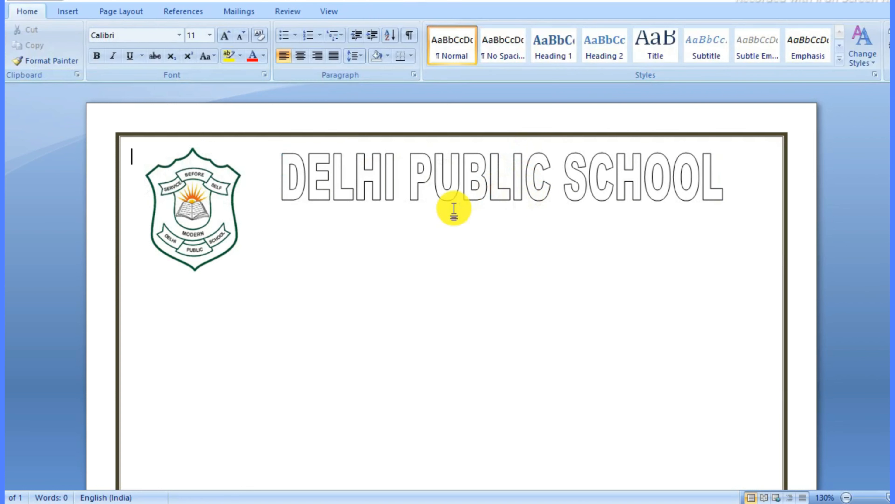
# Step: Drag the heading's bottom handle up to make it slightly shorter
pyautogui.click(510, 197)
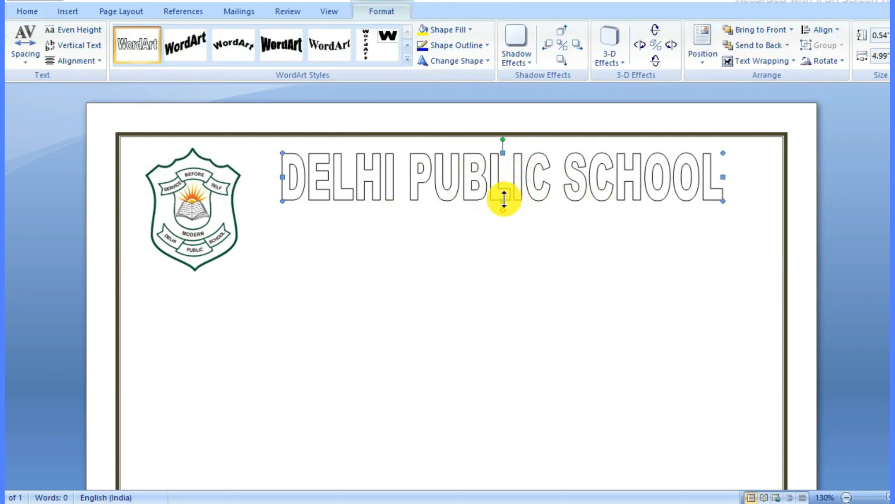
pyautogui.moveTo(504, 190); pyautogui.dragTo(491, 178)
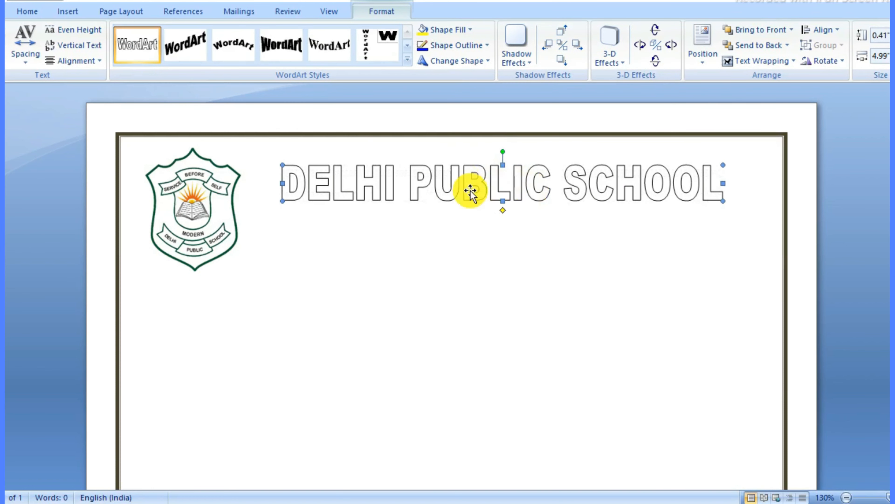
pyautogui.click(477, 258)
pyautogui.click(485, 181)
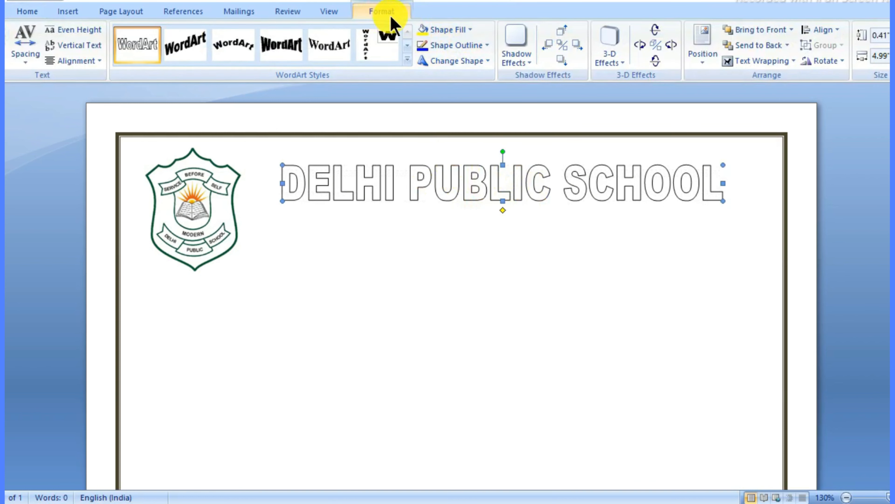
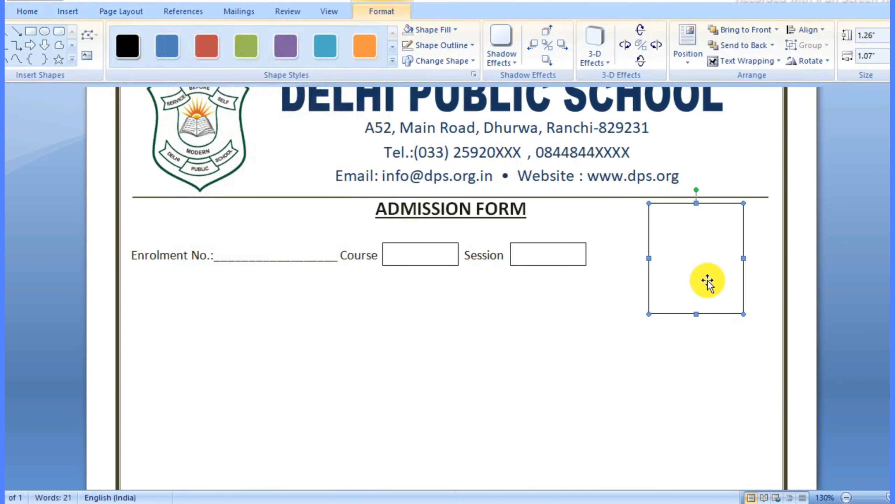
# Step: Shift the photo rectangle right and shorten it to 1.2 inches tall
pyautogui.moveTo(709, 280); pyautogui.dragTo(719, 281)
pyautogui.moveTo(708, 313); pyautogui.dragTo(704, 309)
pyautogui.scroll(1, 760, 287)
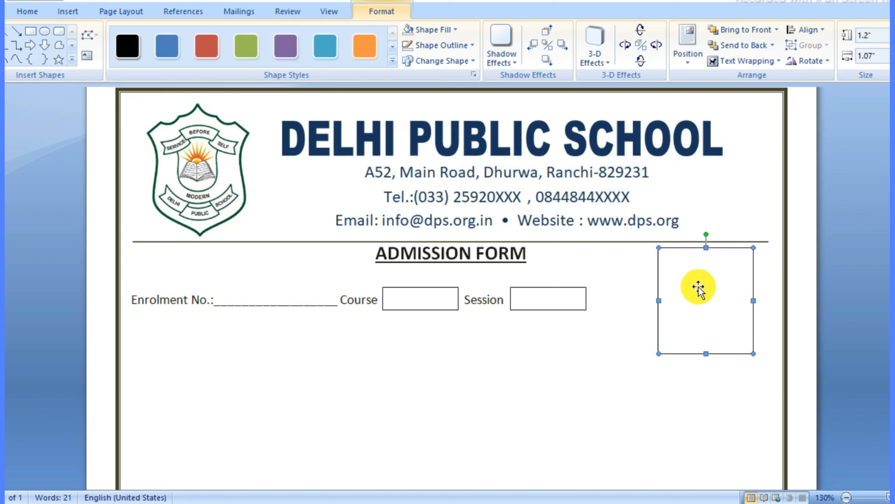
# Step: Add the note 'Please Attaach Your Recent Passport Size Photograph' to the rectangle, centred
pyautogui.rightClick(687, 280)
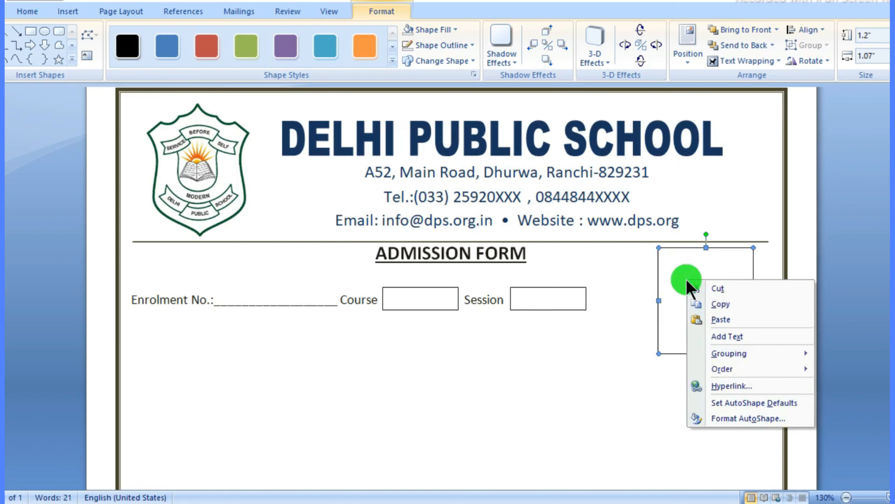
pyautogui.click(726, 337)
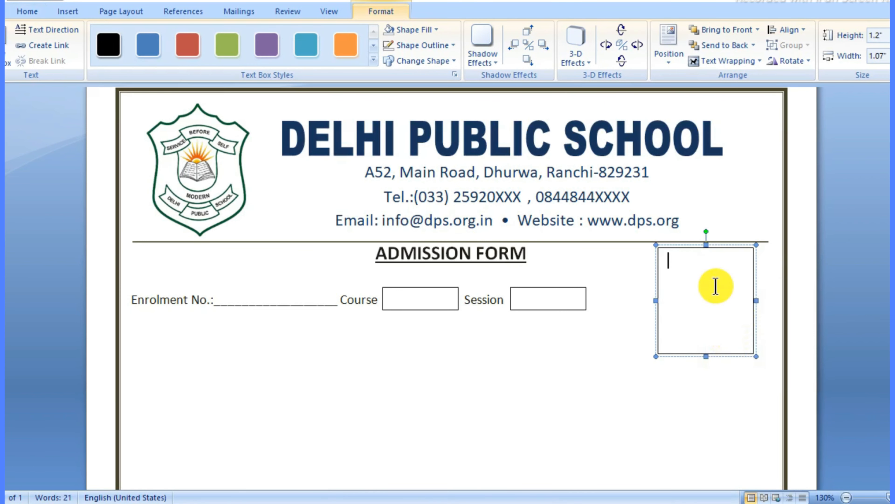
pyautogui.click(28, 11)
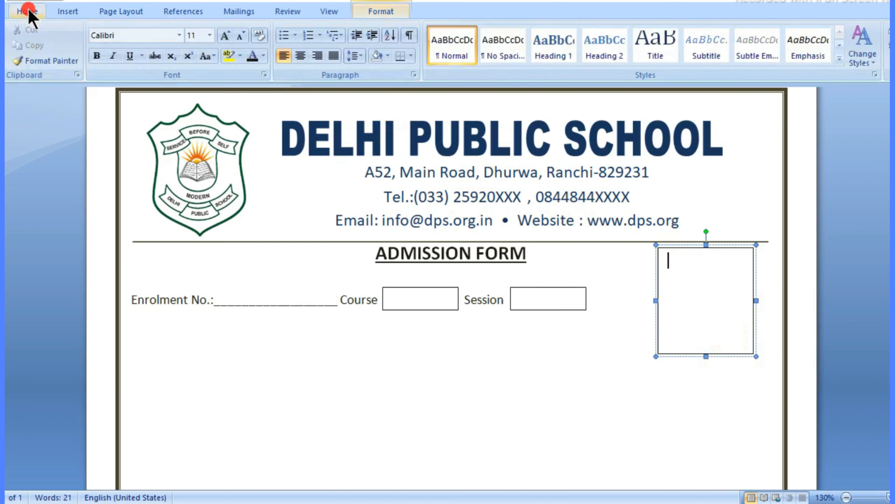
pyautogui.click(301, 55)
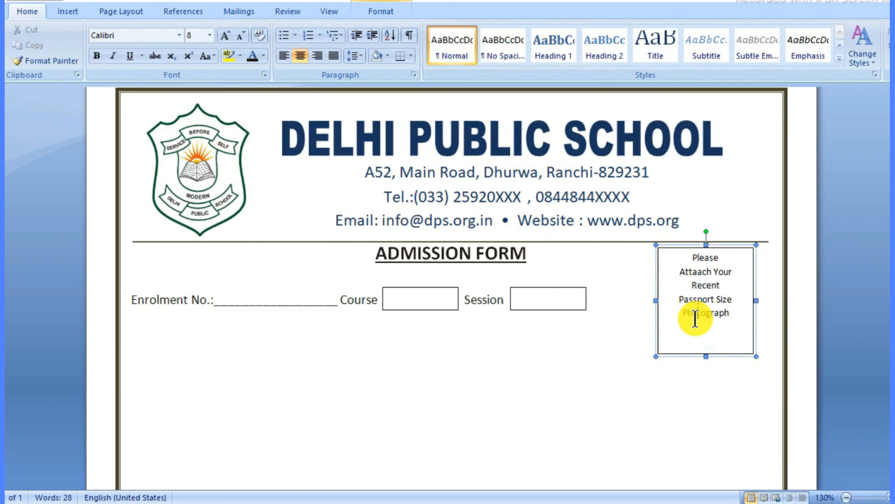
# Step: Shrink the photo note to 7 pt and push it down with two blank lines
pyautogui.moveTo(690, 257); pyautogui.dragTo(751, 324)
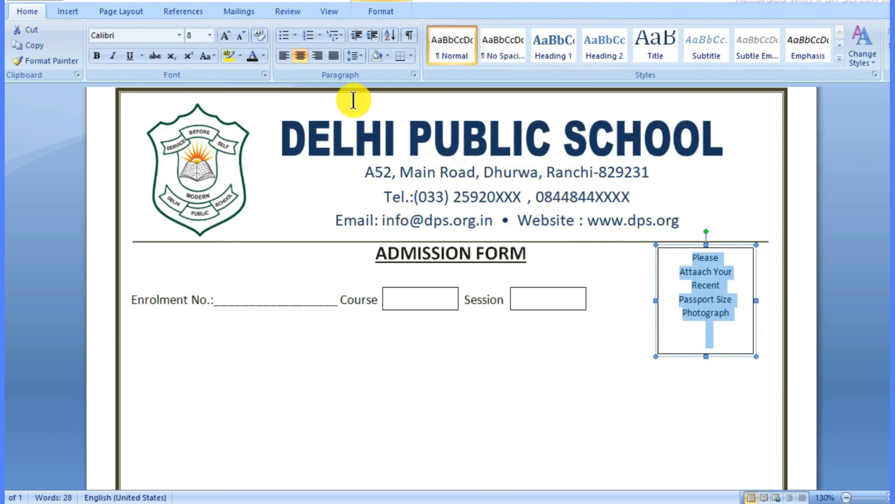
pyautogui.click(241, 35)
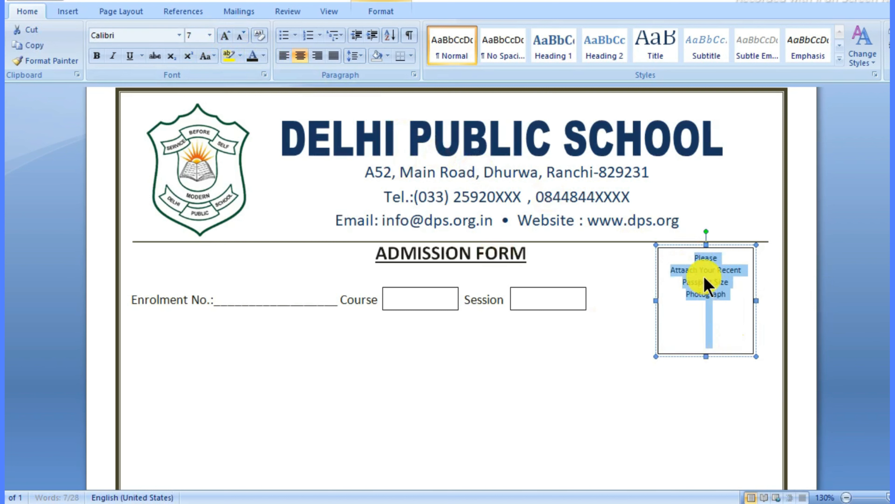
pyautogui.click(693, 259)
pyautogui.press('Return')
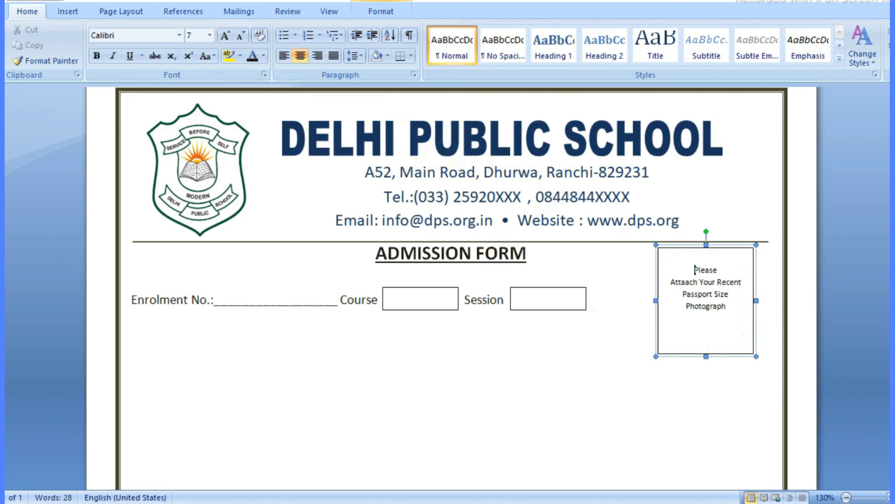
pyautogui.press('Return')
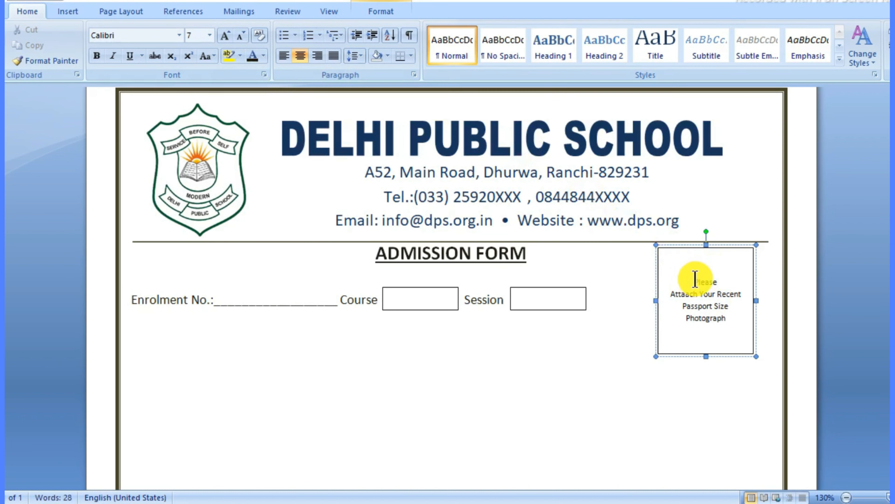
pyautogui.click(731, 407)
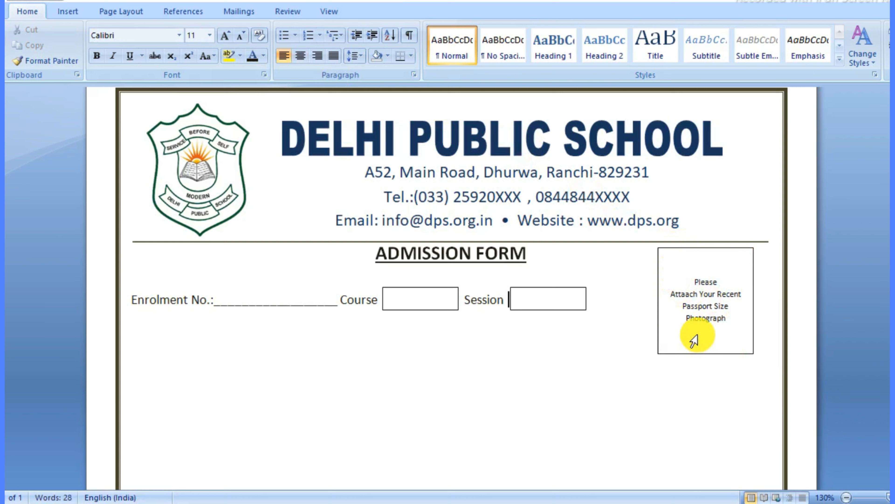
# Step: Give the photo box a 1 pt outline in a dark tan colour
pyautogui.click(685, 251)
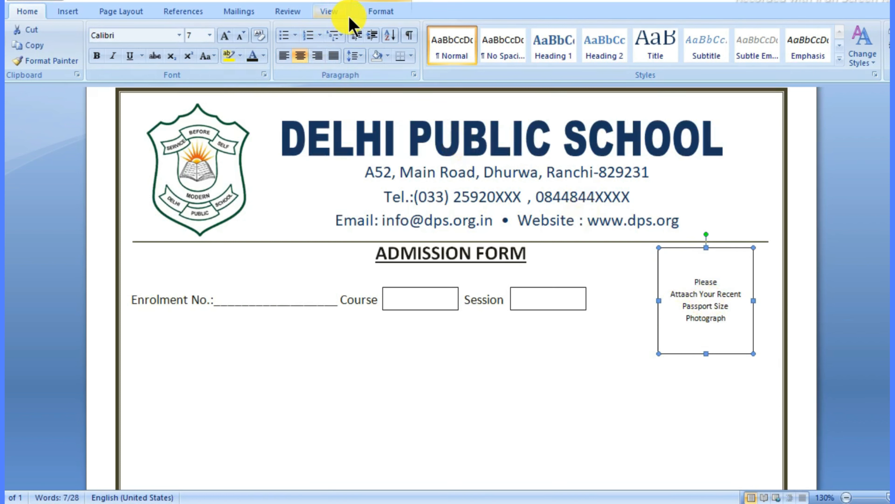
pyautogui.click(368, 13)
pyautogui.click(426, 46)
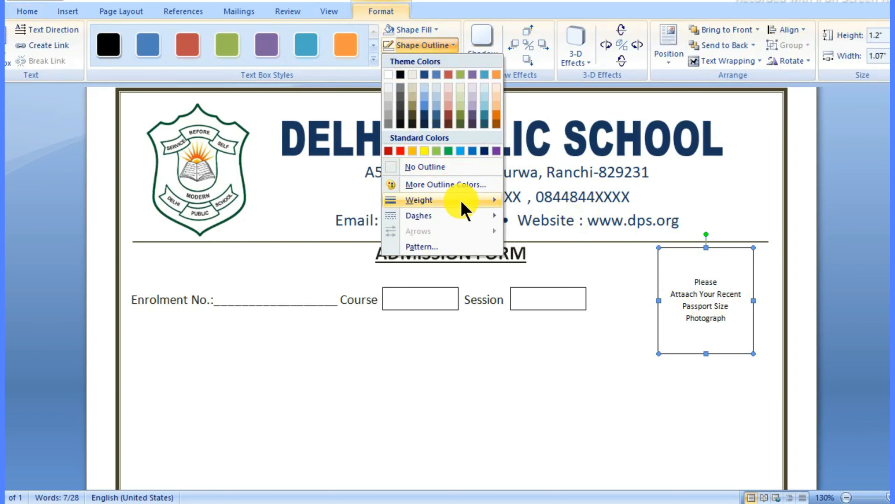
pyautogui.moveTo(463, 204)
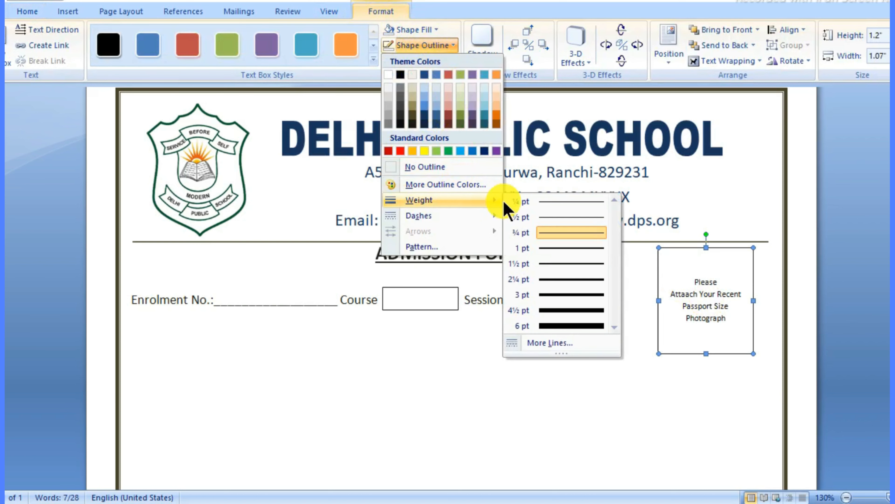
pyautogui.click(550, 248)
pyautogui.click(428, 30)
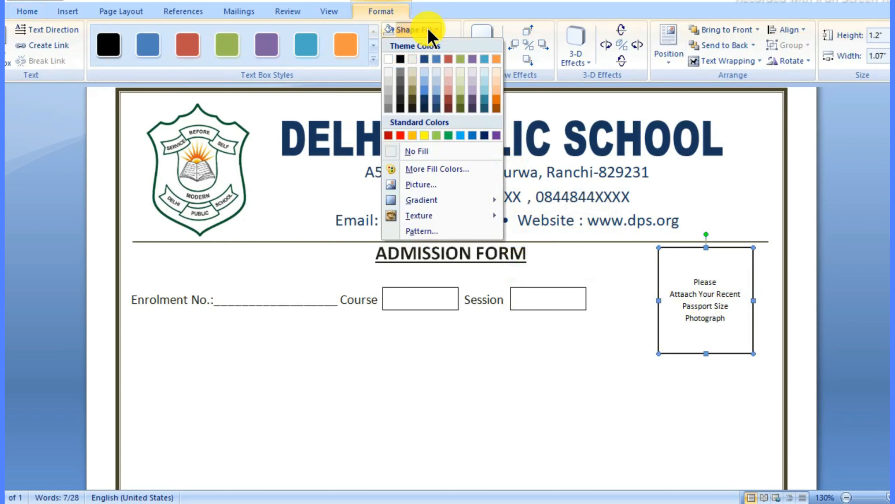
pyautogui.click(449, 46)
pyautogui.click(445, 46)
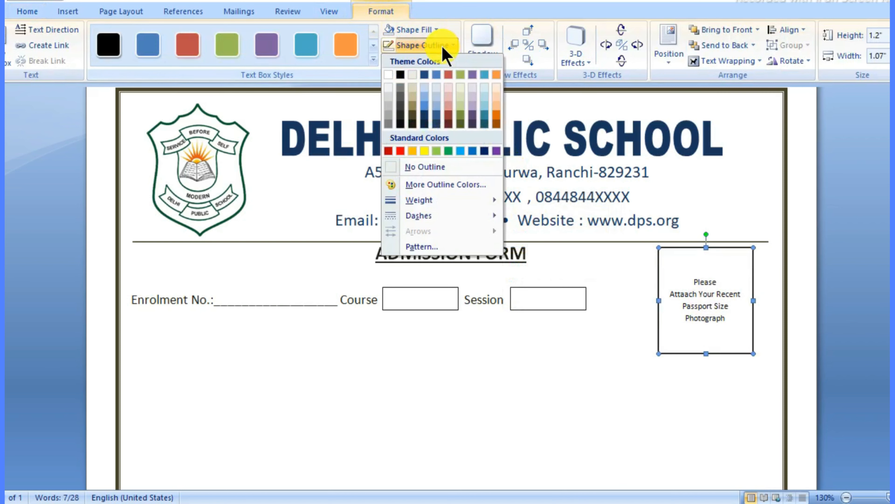
pyautogui.click(414, 125)
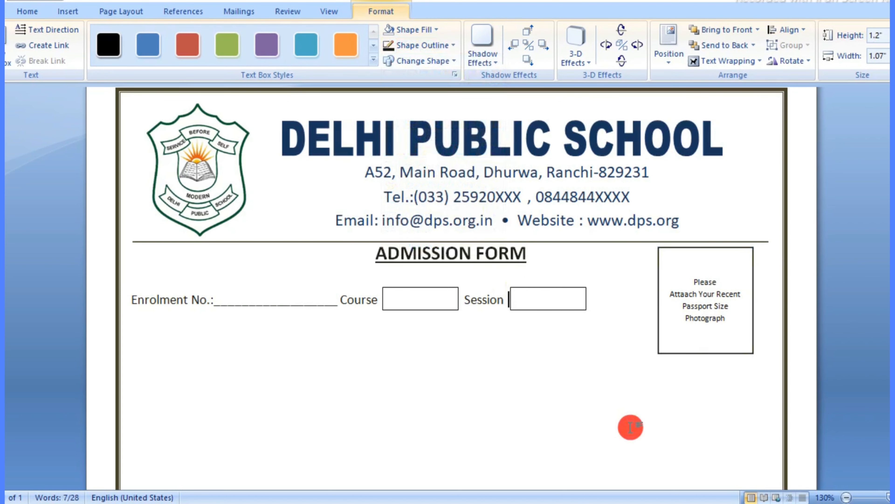
pyautogui.click(634, 422)
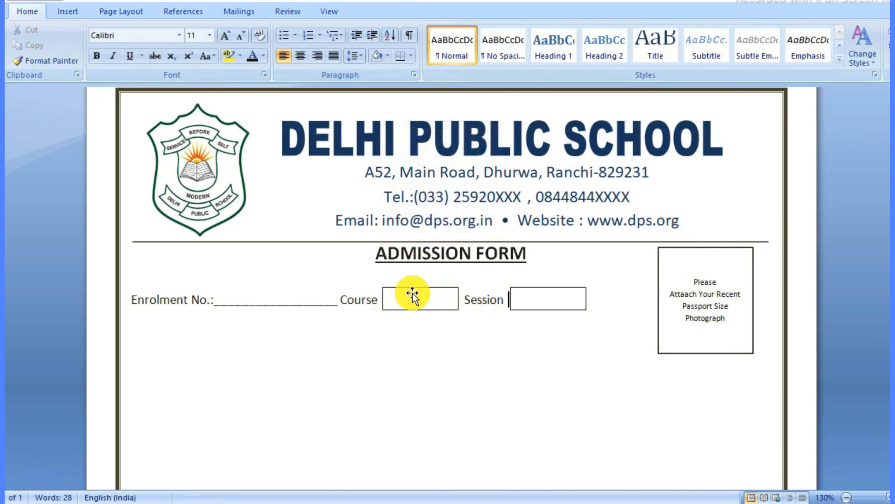
# Step: Recolour the Course and Session box outlines dark, undoing an accidental black fill
pyautogui.click(388, 298)
pyautogui.click(394, 12)
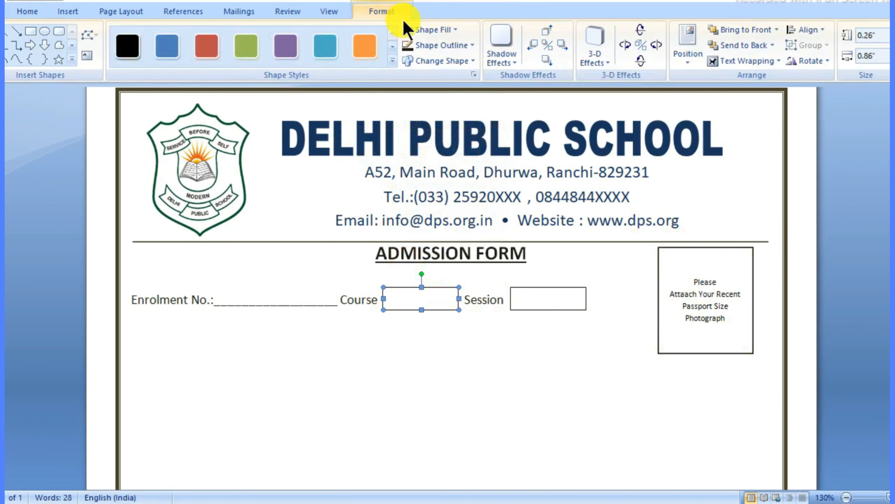
pyautogui.click(472, 45)
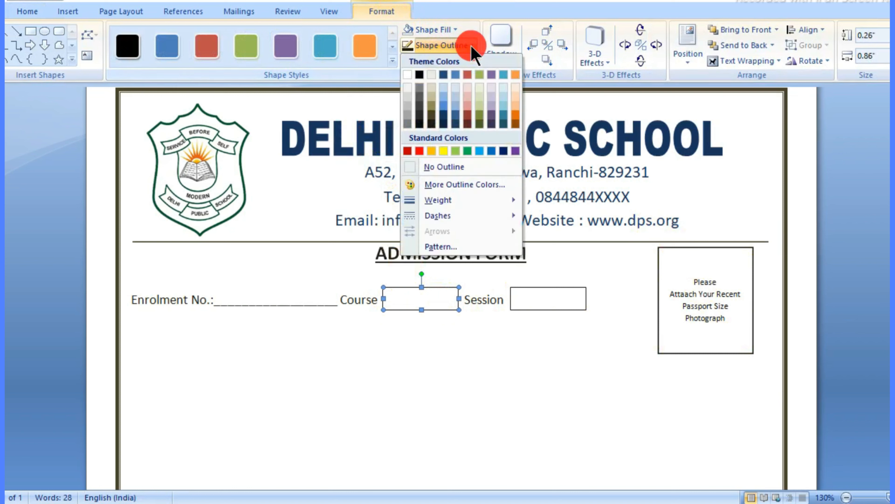
pyautogui.click(429, 124)
pyautogui.click(550, 298)
pyautogui.click(444, 32)
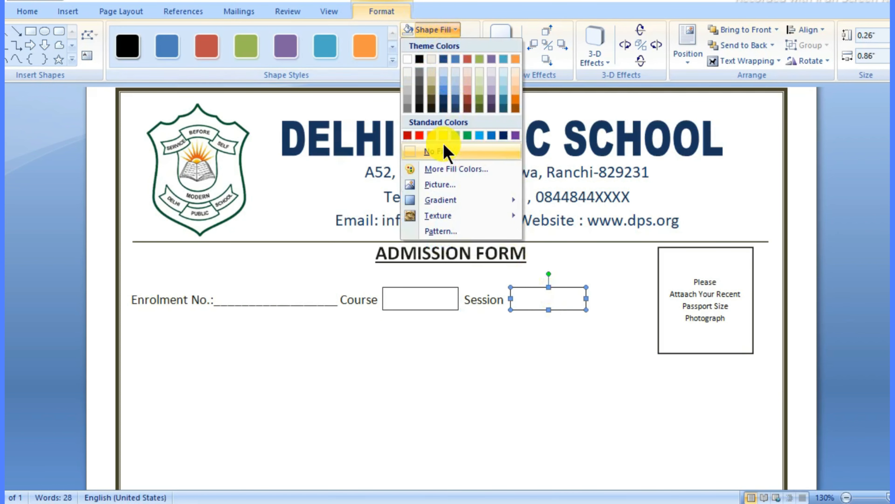
pyautogui.click(428, 100)
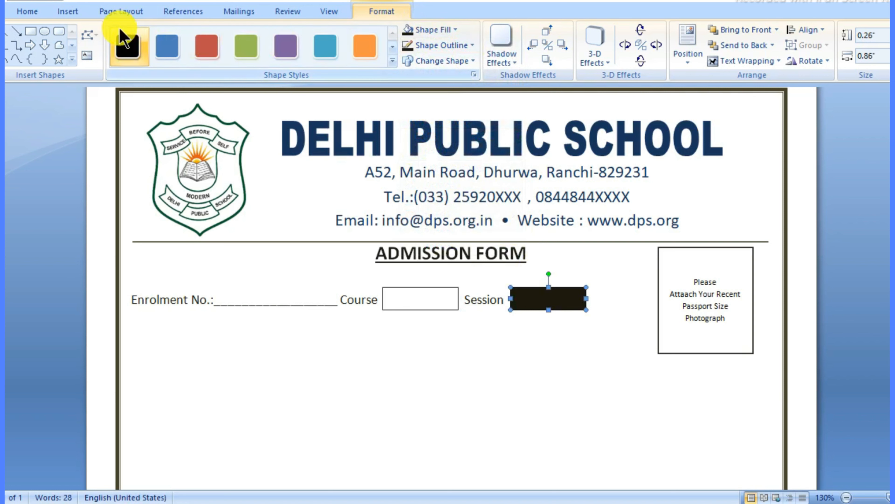
pyautogui.click(105, 4)
pyautogui.click(459, 46)
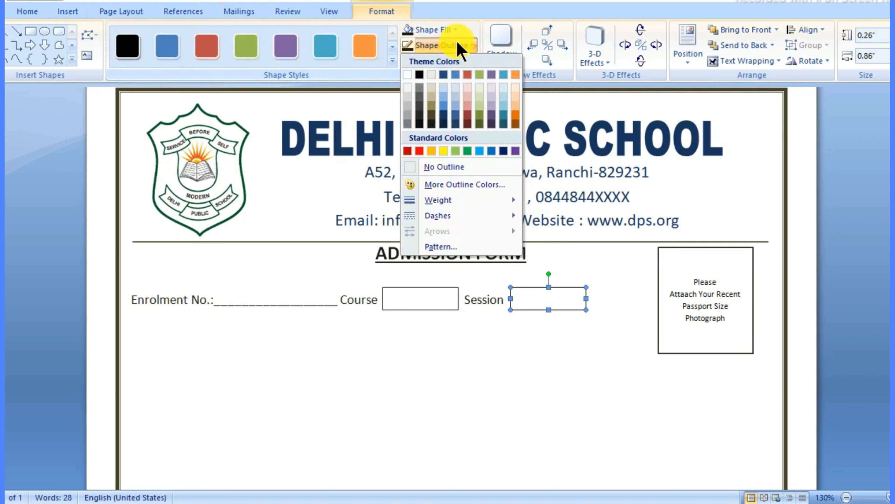
pyautogui.click(431, 118)
pyautogui.click(656, 434)
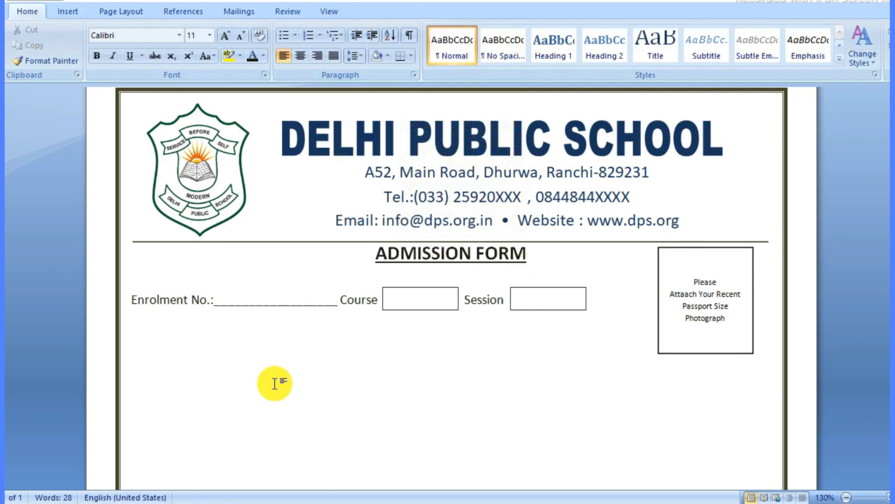
# Step: Type 'Name of Applicant:' on the empty line below Enrolment No. and start a new line
pyautogui.click(245, 381)
pyautogui.scroll(-1, 425, 377)
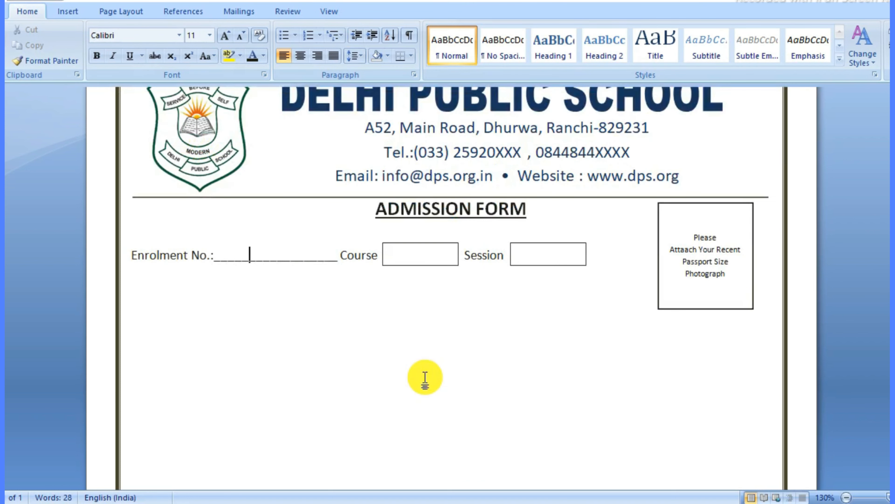
pyautogui.scroll(-1, 425, 377)
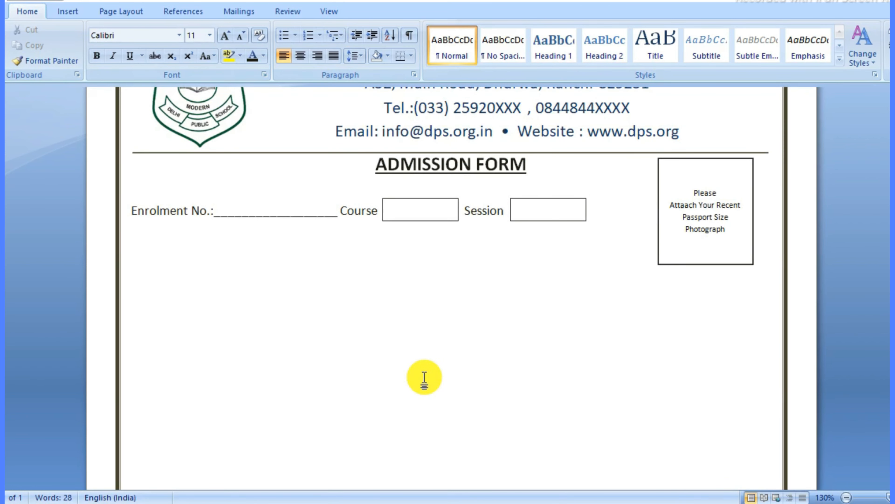
pyautogui.click(133, 258)
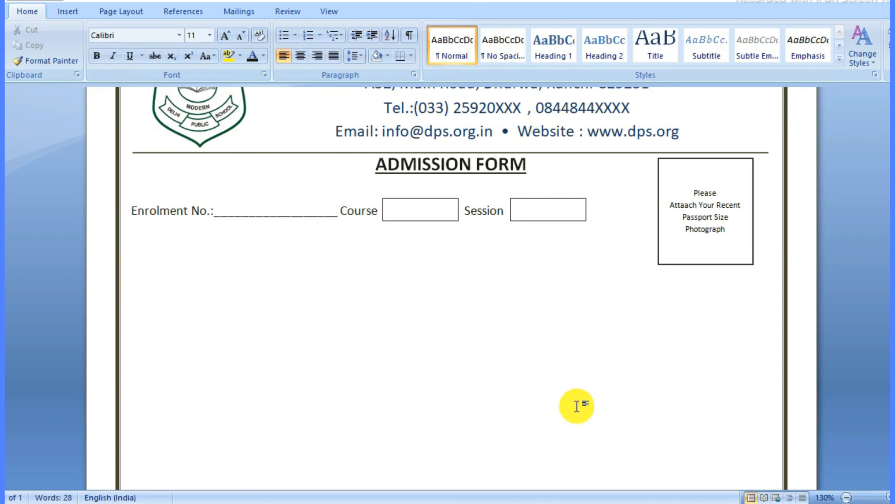
pyautogui.write('Name of Applicant:')
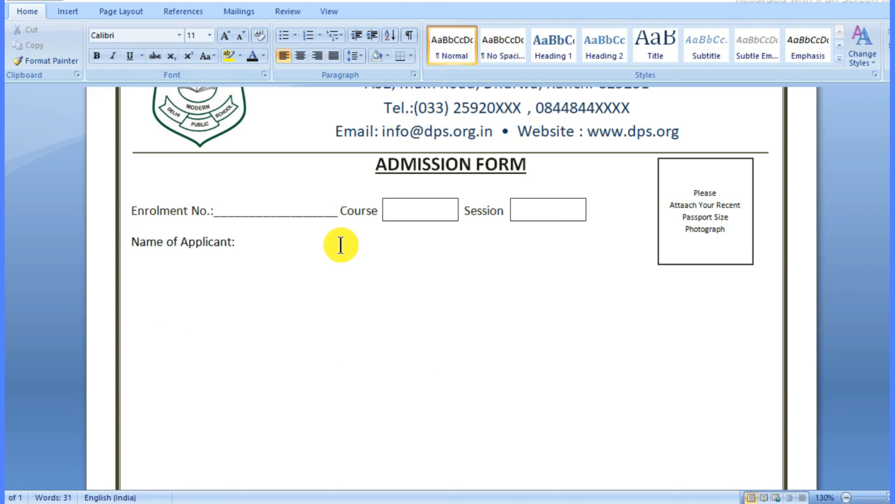
pyautogui.press('Return')
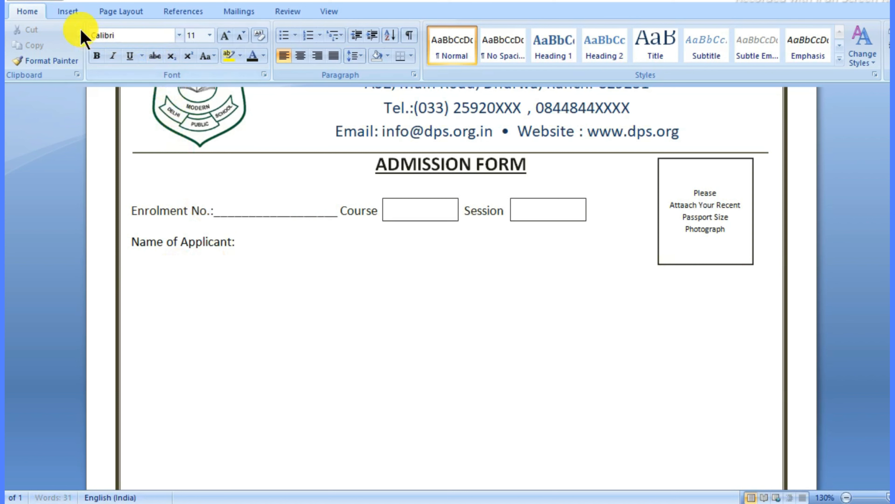
# Step: Insert a 20-column, one-row table to hold the applicant's name letters
pyautogui.click(72, 20)
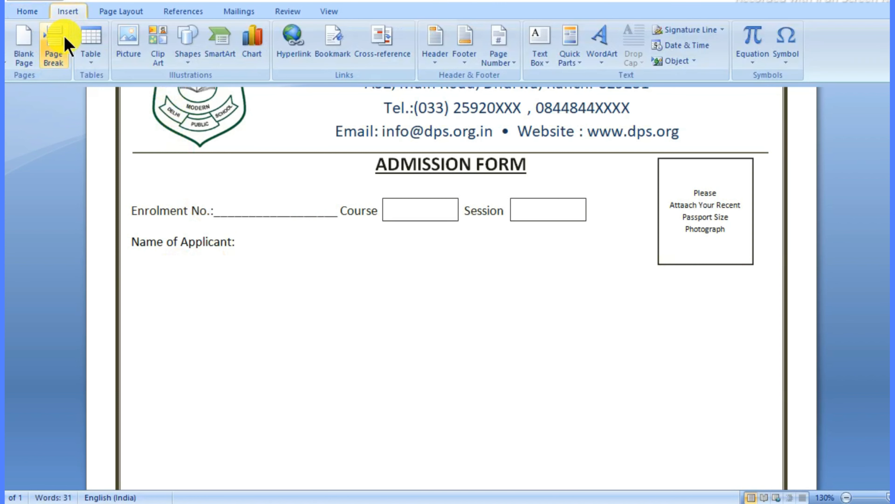
pyautogui.click(90, 65)
pyautogui.click(117, 201)
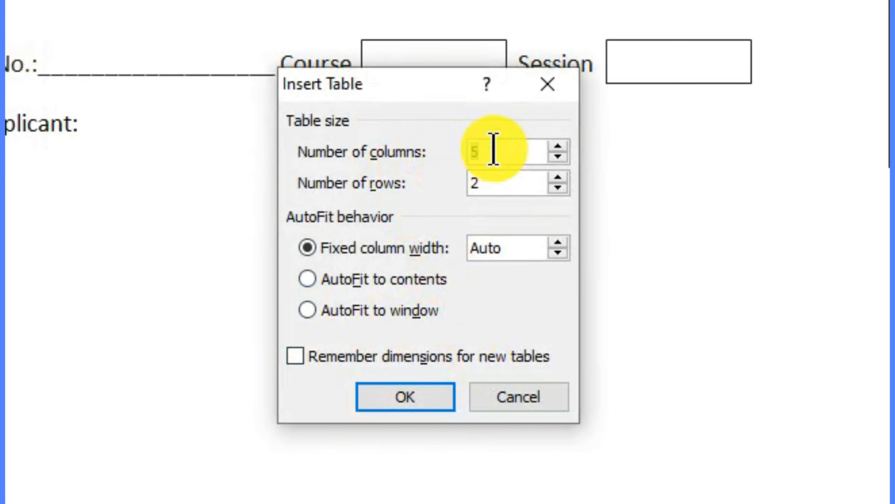
pyautogui.press('BackSpace')
pyautogui.write('20')
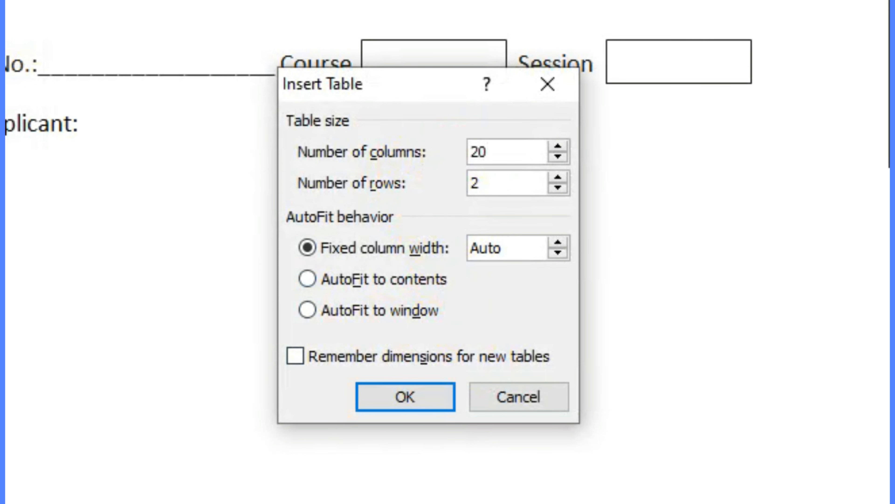
pyautogui.doubleClick(496, 178)
pyautogui.press('BackSpace')
pyautogui.write('1')
pyautogui.click(430, 397)
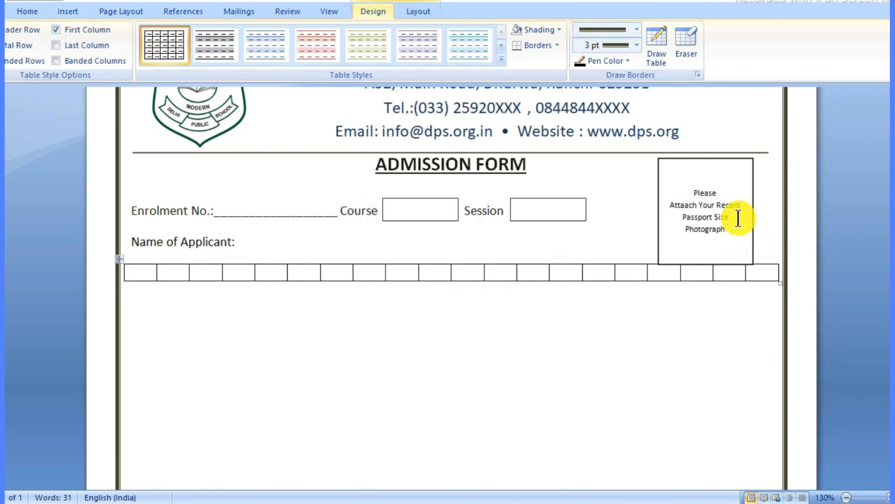
# Step: Set the name-box row height to 0.3 inch, keeping the photo box in its original place
pyautogui.click(742, 159)
pyautogui.moveTo(742, 155); pyautogui.dragTo(739, 149)
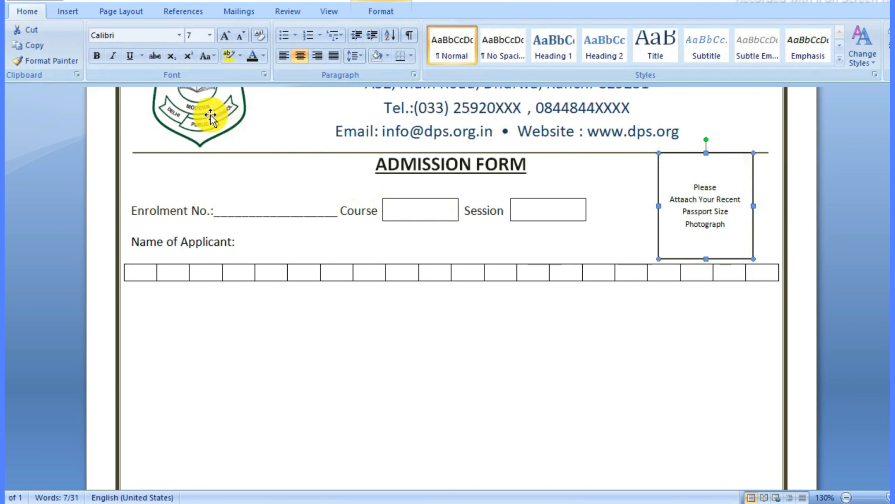
pyautogui.click(31, 0)
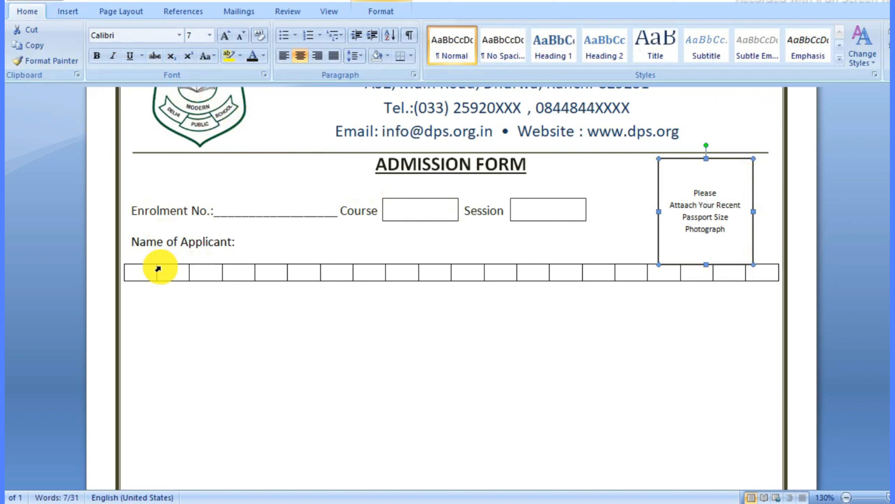
pyautogui.click(146, 269)
pyautogui.click(120, 261)
pyautogui.moveTo(121, 261); pyautogui.dragTo(120, 282)
pyautogui.click(152, 270)
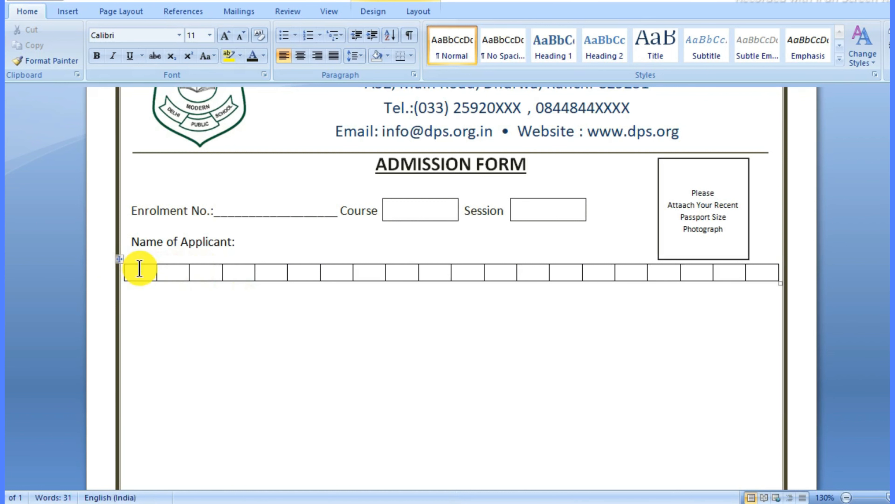
pyautogui.moveTo(144, 272); pyautogui.dragTo(759, 282)
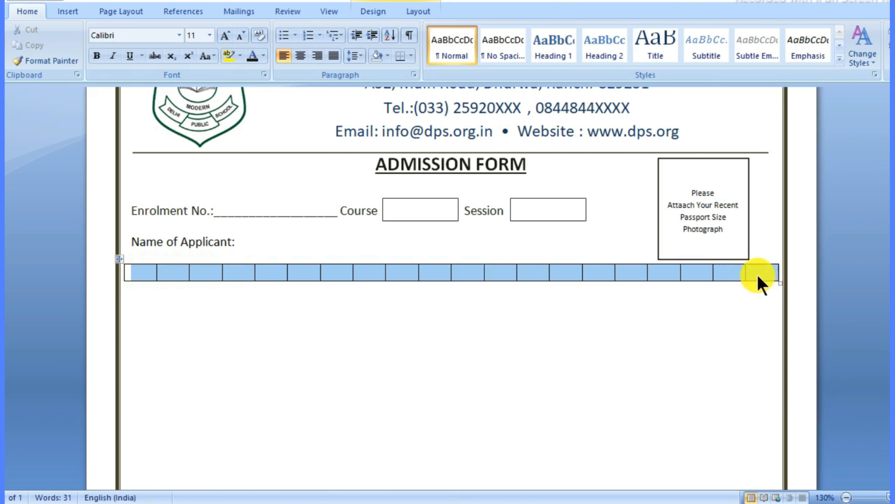
pyautogui.click(416, 12)
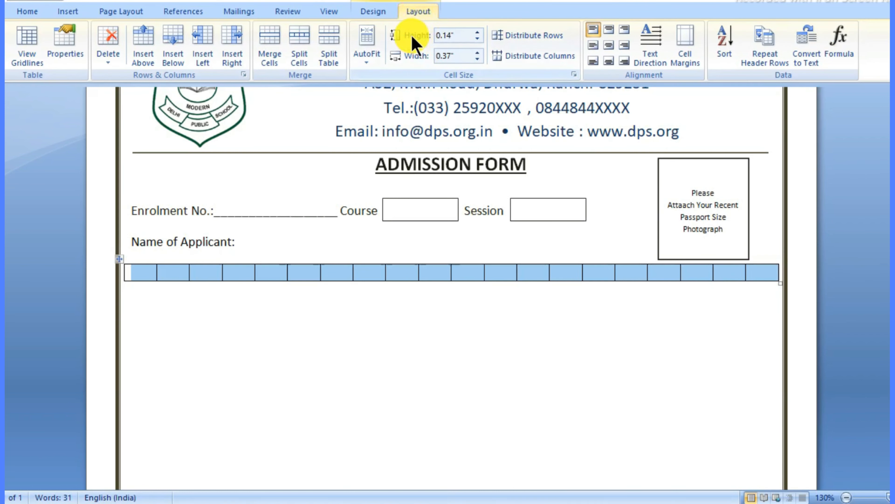
pyautogui.click(478, 38)
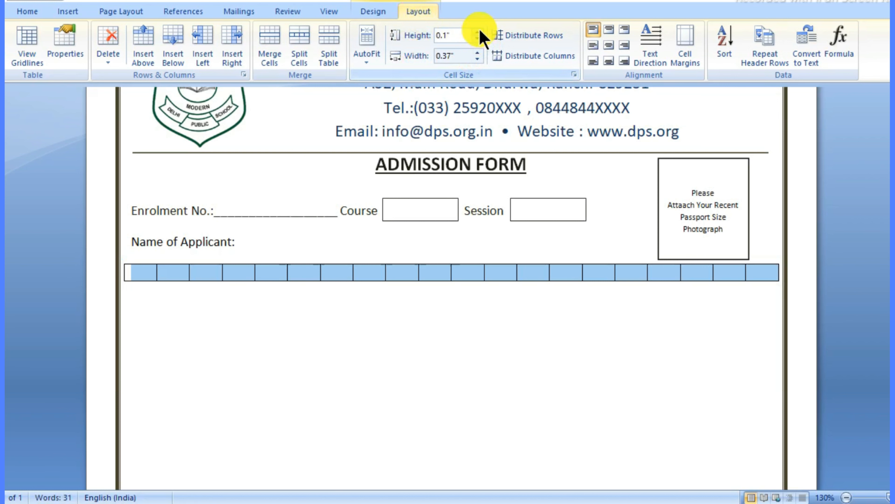
pyautogui.click(478, 32)
pyautogui.click(478, 31)
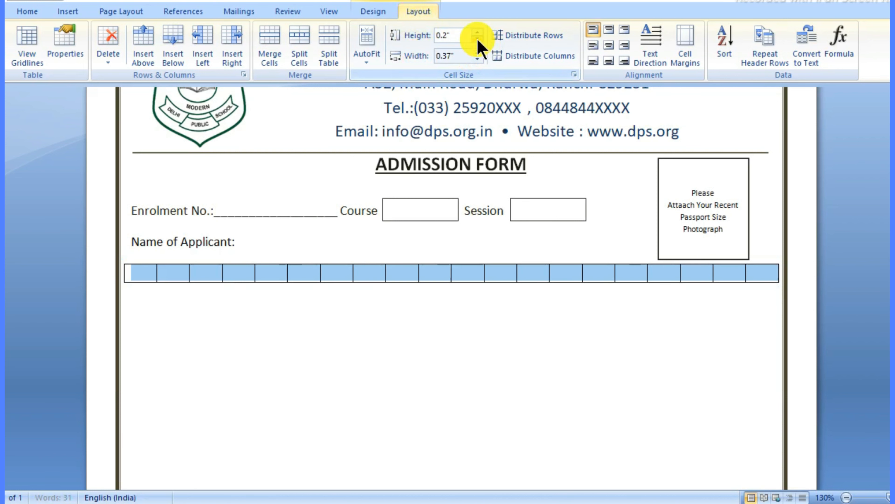
pyautogui.click(446, 340)
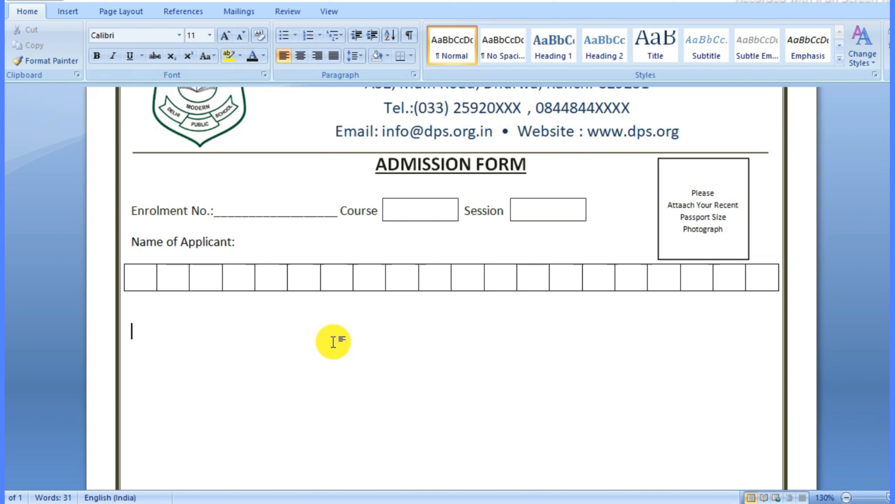
# Step: Type 'Nationality:' and 'Religion:' with underscore blanks, then start a new line
pyautogui.write('Nationality')
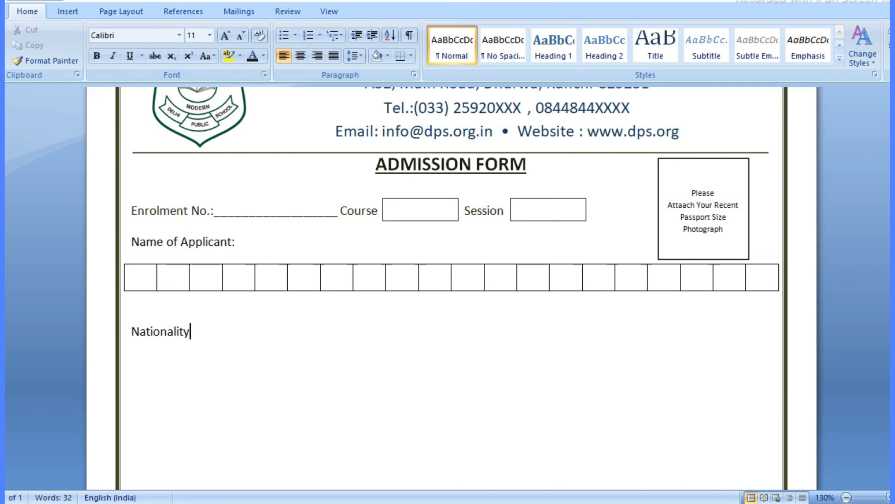
pyautogui.write(':____________________________________')
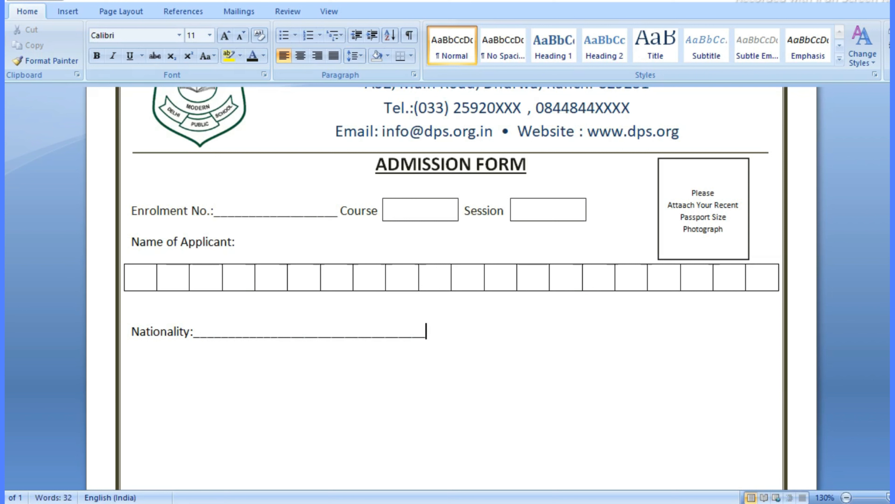
pyautogui.write('__ Re')
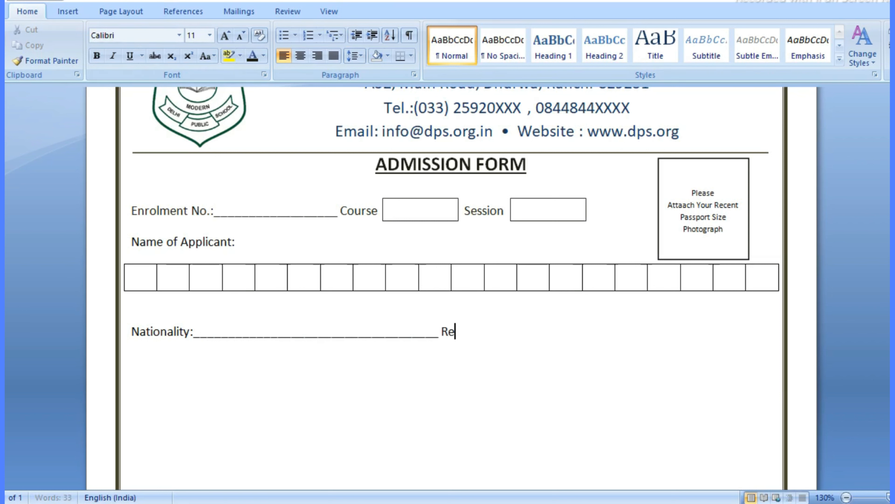
pyautogui.write('ligion')
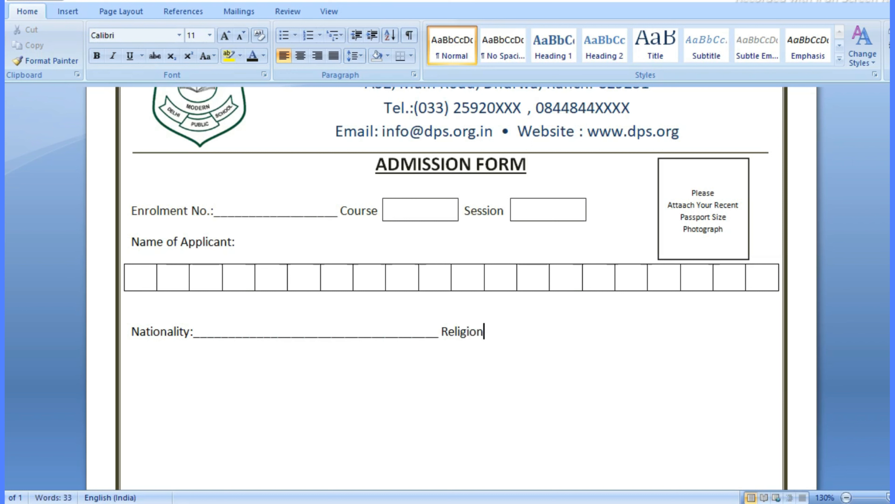
pyautogui.write(':')
pyautogui.write('_____________________________________')
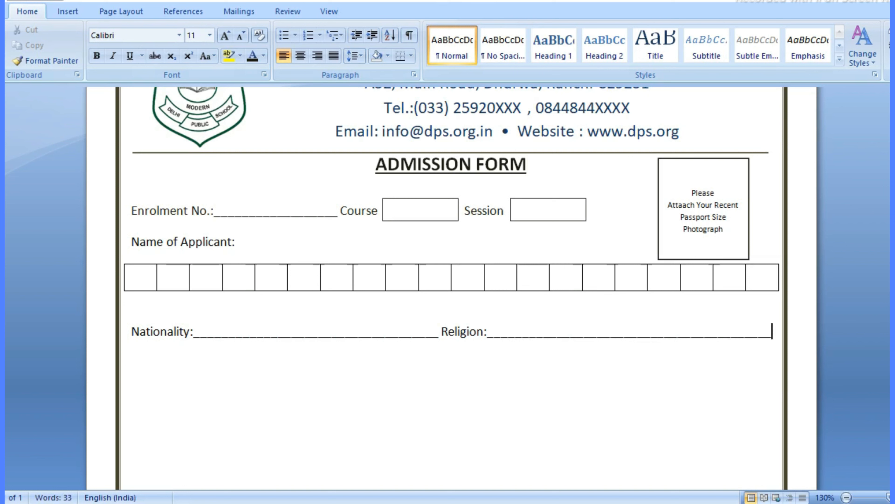
pyautogui.press('Return')
pyautogui.scroll(-1, 334, 344)
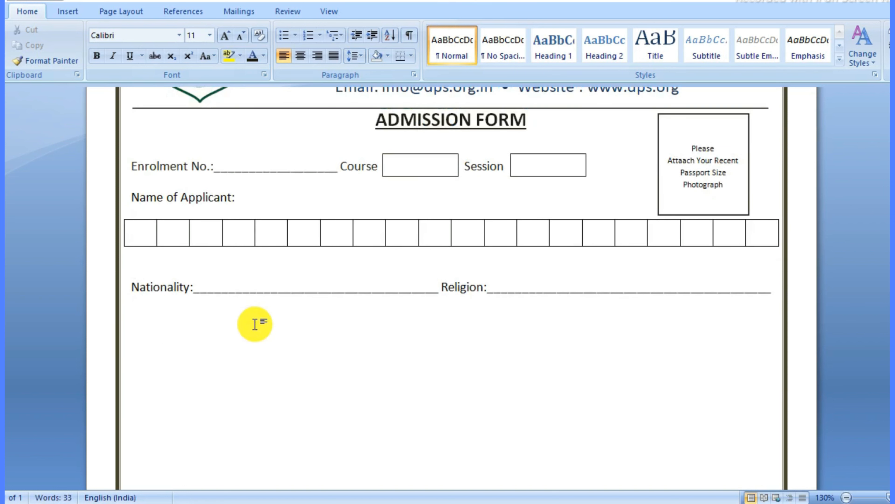
# Step: Type 'Sex' and draw a rectangle just right of it
pyautogui.write('Sex')
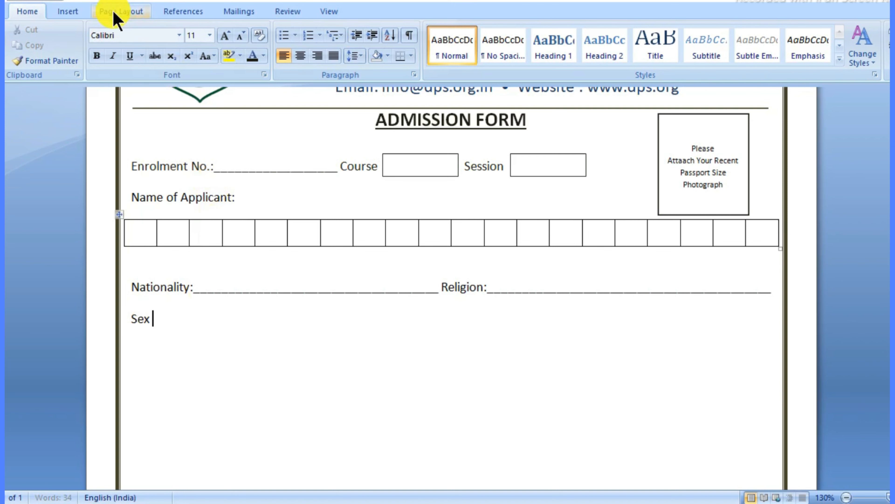
pyautogui.click(69, 11)
pyautogui.click(198, 49)
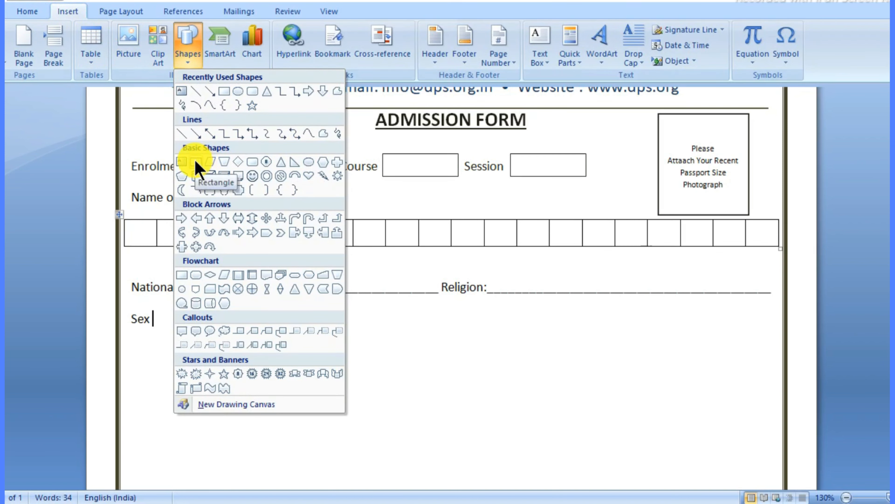
pyautogui.click(196, 161)
pyautogui.moveTo(155, 311); pyautogui.dragTo(229, 331)
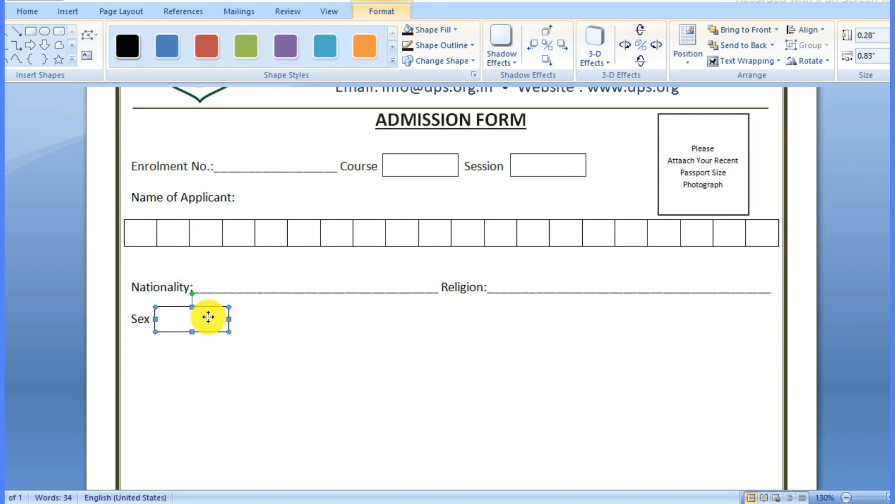
# Step: Put the centred word 'Male' inside the rectangle
pyautogui.rightClick(208, 316)
pyautogui.click(248, 372)
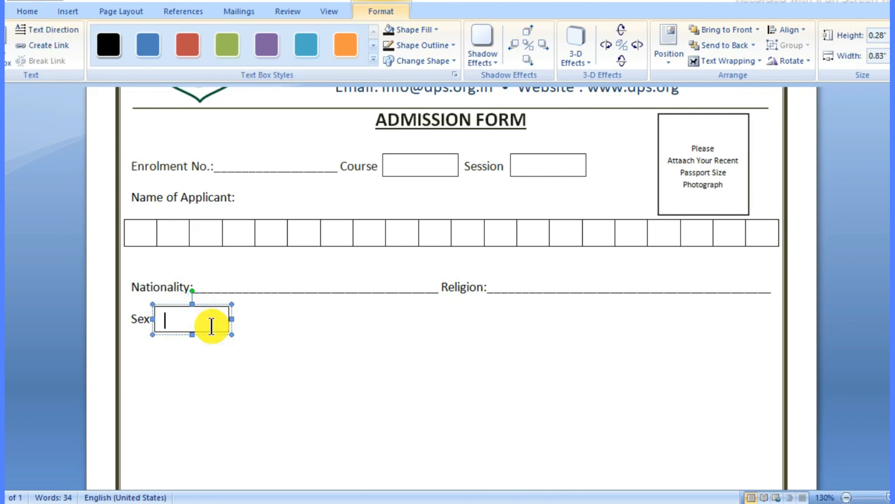
pyautogui.write('Male')
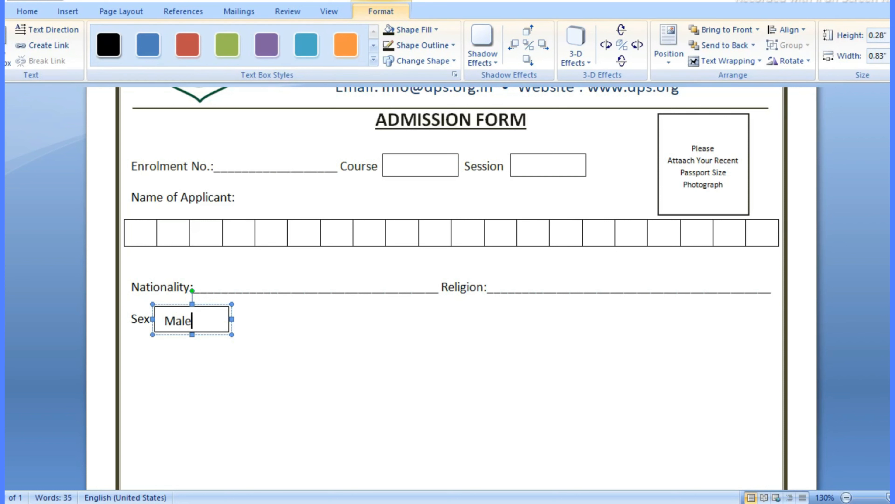
pyautogui.moveTo(194, 320); pyautogui.dragTo(141, 320)
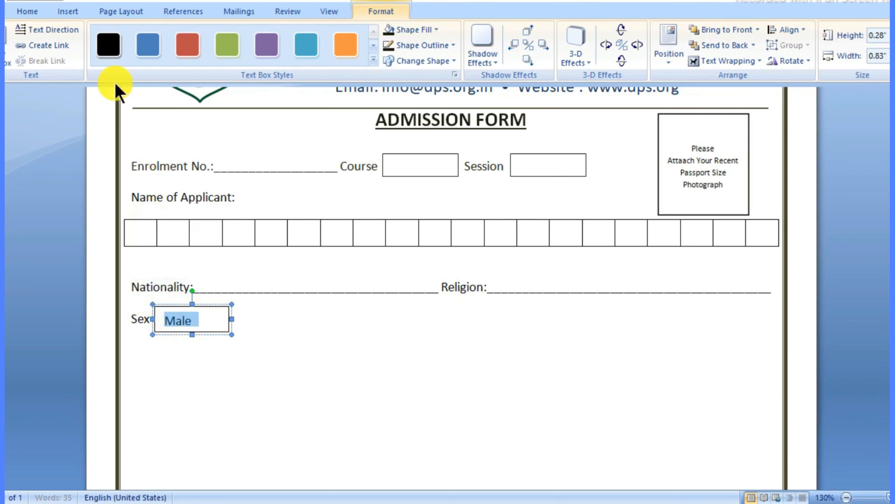
pyautogui.click(28, 11)
pyautogui.click(301, 56)
pyautogui.click(260, 320)
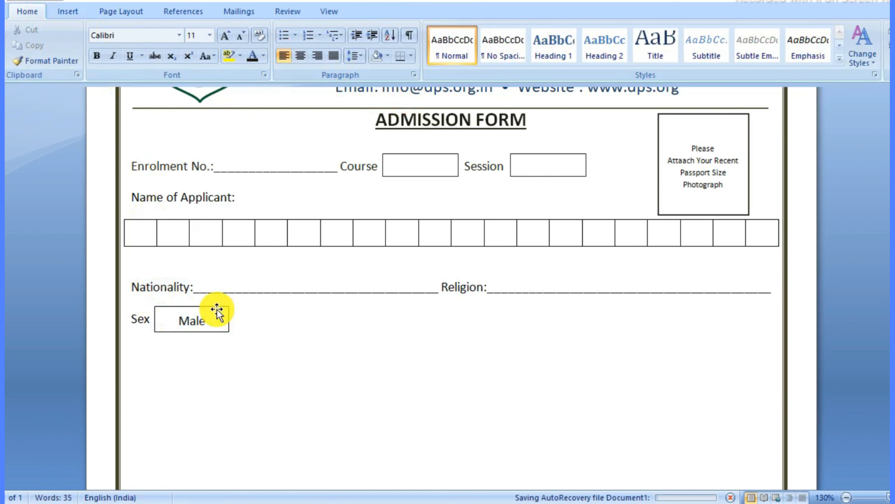
# Step: Copy the Male box to its right and change its text to 'Female'
pyautogui.moveTo(216, 310); pyautogui.dragTo(304, 311)
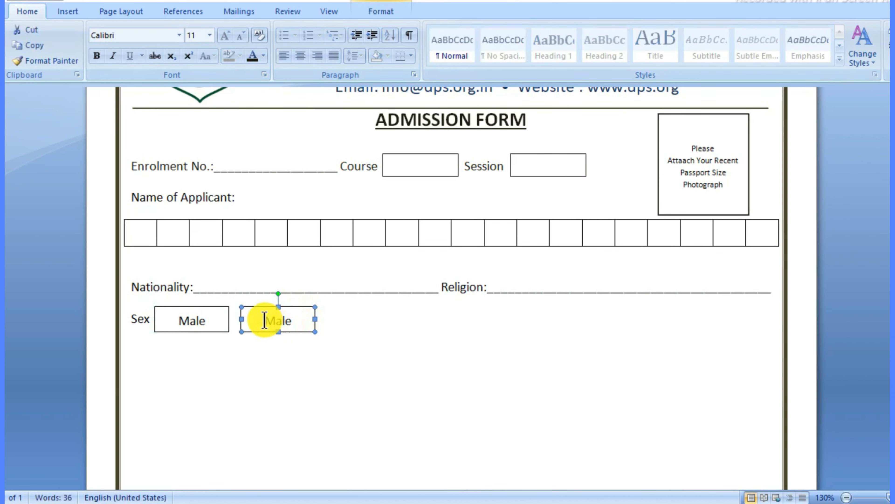
pyautogui.click(256, 316)
pyautogui.press('BackSpace')
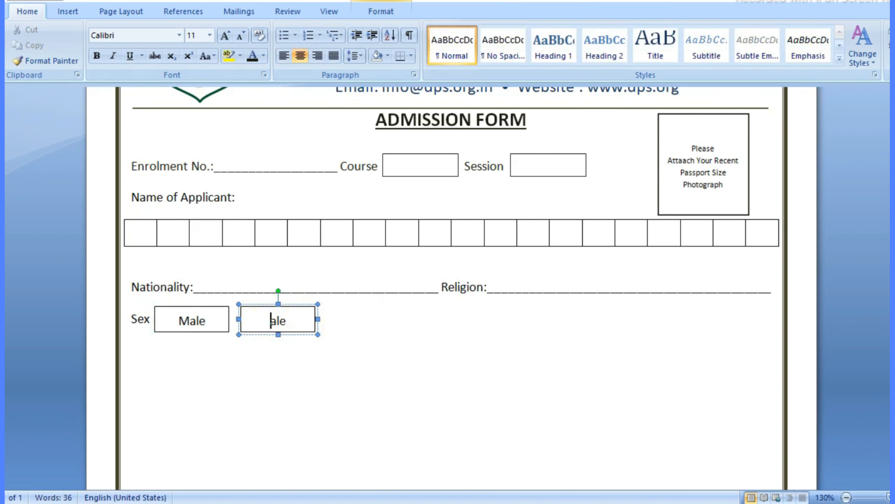
pyautogui.write('Fem')
pyautogui.click(405, 332)
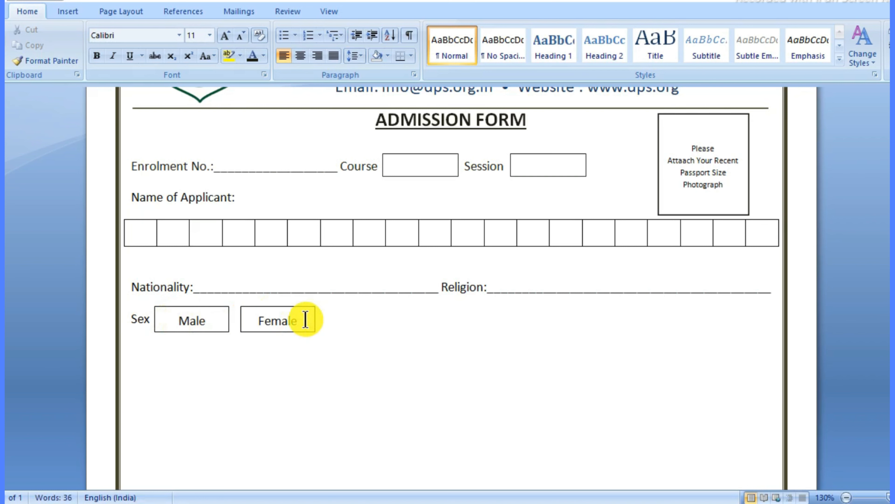
pyautogui.moveTo(177, 320); pyautogui.dragTo(305, 321)
pyautogui.click(252, 55)
pyautogui.click(252, 55)
pyautogui.click(355, 320)
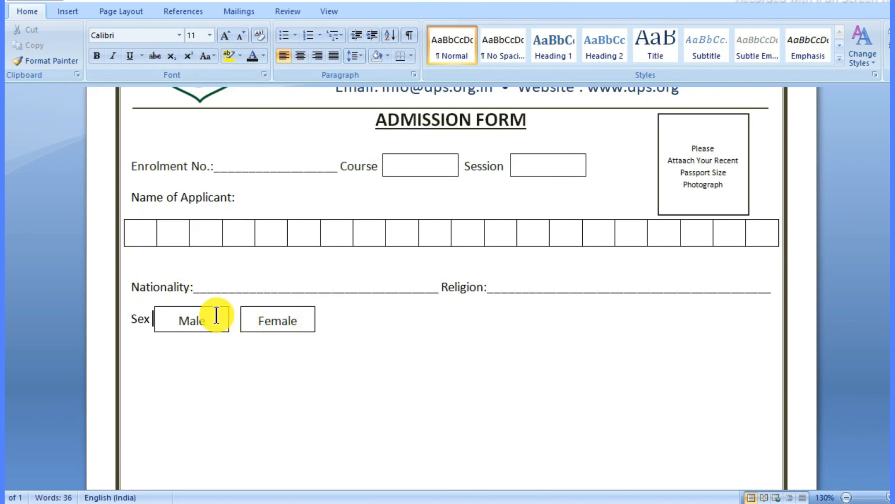
# Step: Give both the Male and Female boxes a dark outline colour
pyautogui.click(204, 308)
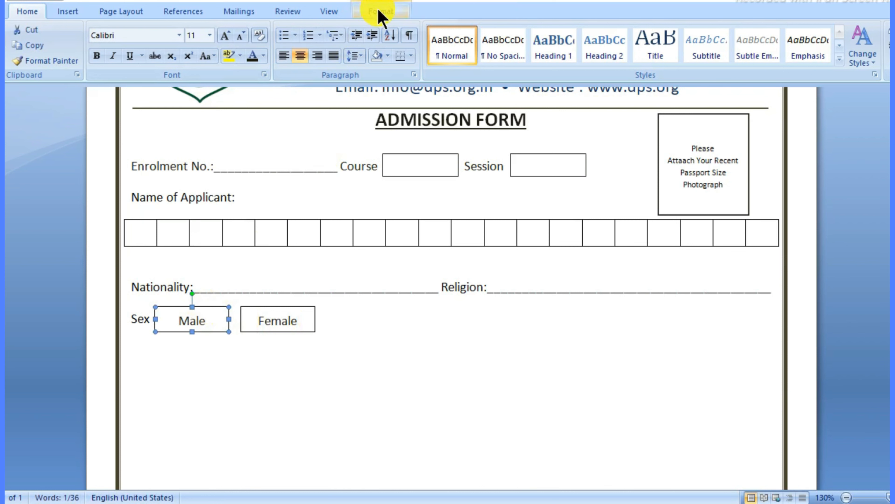
pyautogui.click(378, 13)
pyautogui.click(440, 46)
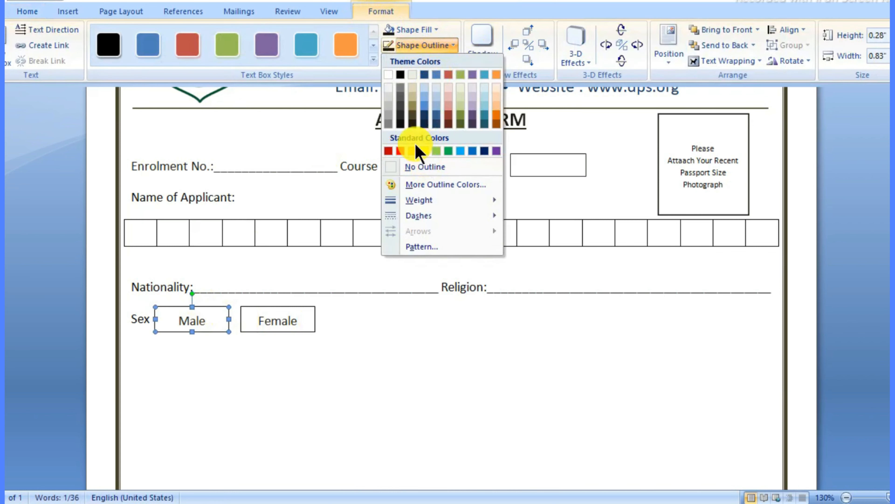
pyautogui.click(411, 124)
pyautogui.click(269, 310)
pyautogui.click(425, 32)
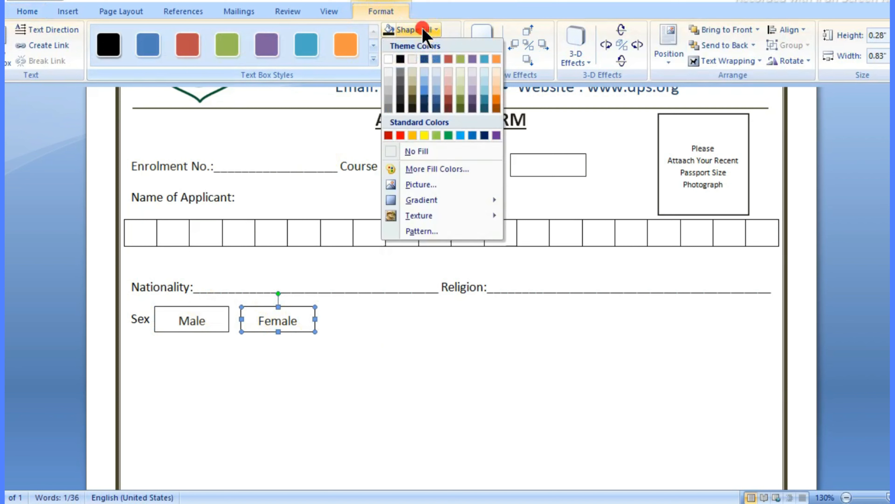
pyautogui.click(448, 45)
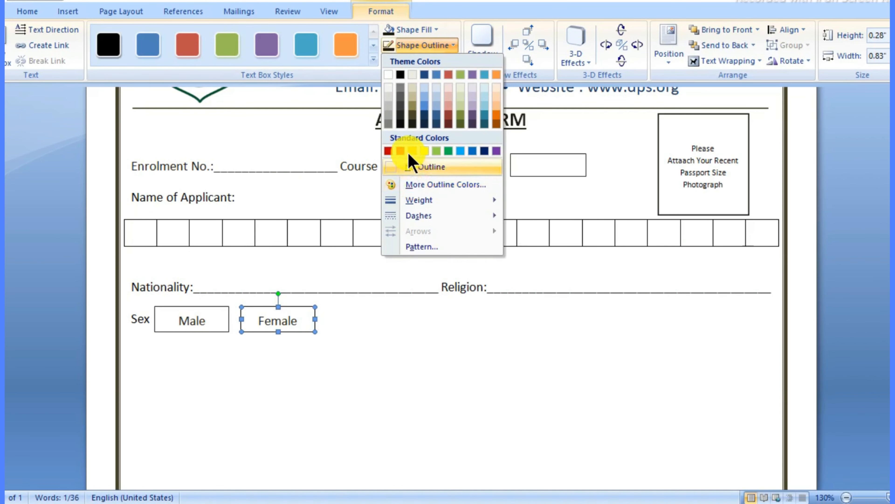
pyautogui.click(390, 311)
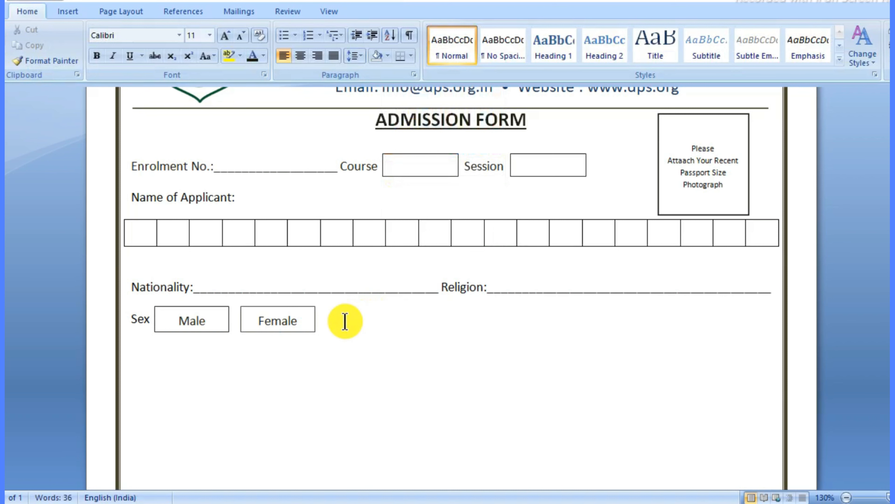
# Step: After the Female box, add 'Age :' Years and 'Date of Birth :' underscore blanks, then start a new line
pyautogui.click(335, 319)
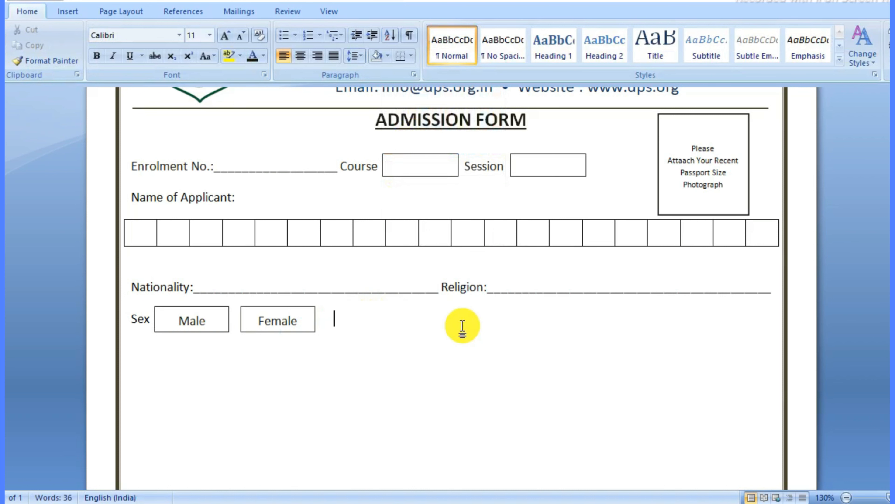
pyautogui.write('Age')
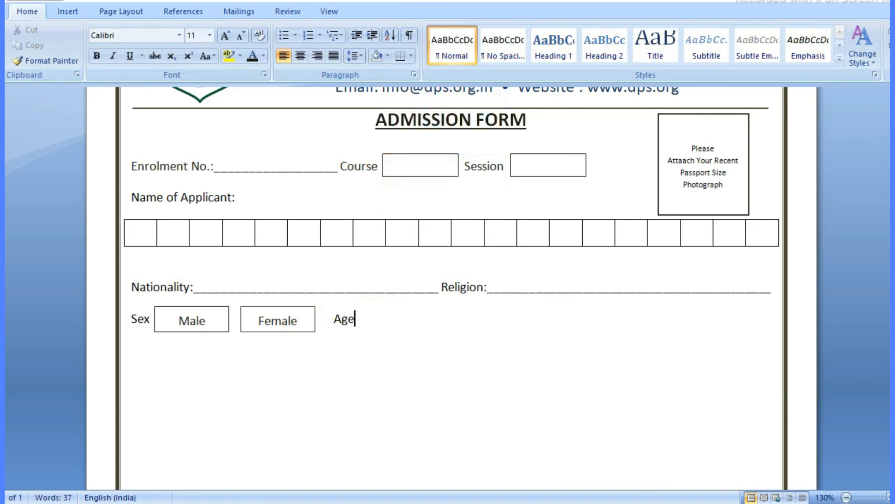
pyautogui.write(' :___________________')
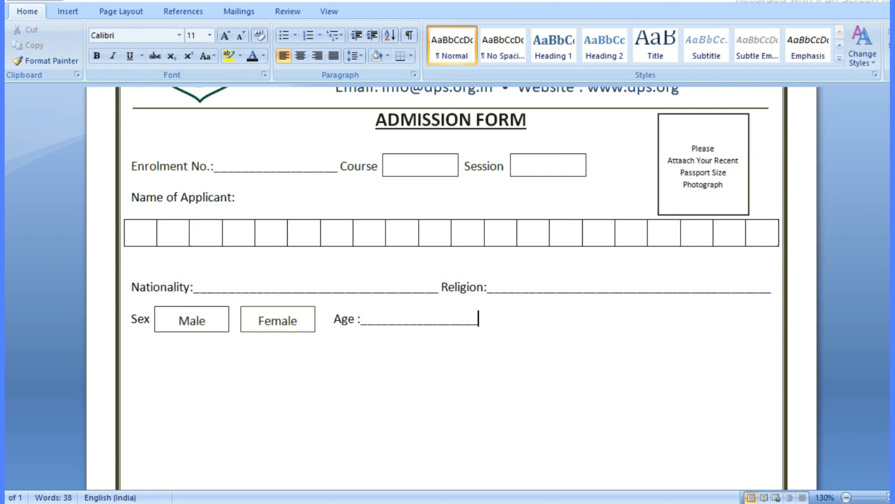
pyautogui.press('BackSpace')
pyautogui.press('BackSpace')
pyautogui.press('BackSpace')
pyautogui.press('BackSpace')
pyautogui.press('BackSpace')
pyautogui.press('BackSpace')
pyautogui.write('Yaers')
pyautogui.press('BackSpace')
pyautogui.press('BackSpace')
pyautogui.press('BackSpace')
pyautogui.press('BackSpace')
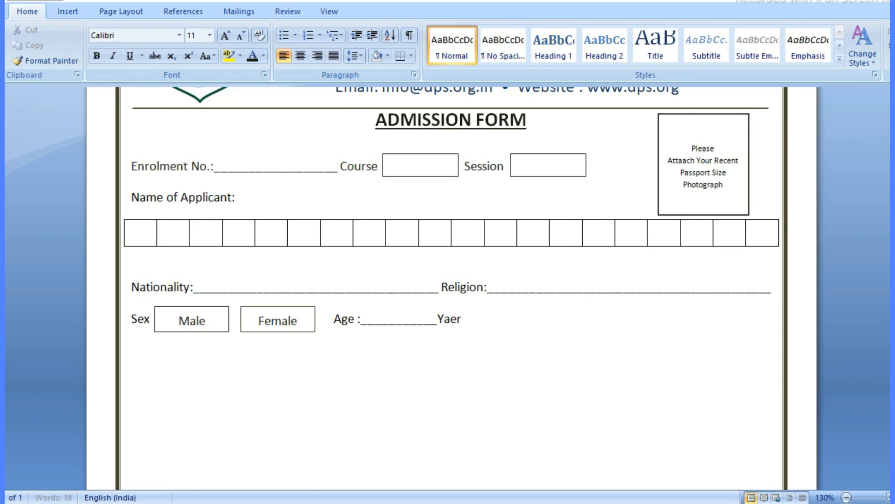
pyautogui.write('eara')
pyautogui.press('BackSpace')
pyautogui.write('s:')
pyautogui.press('BackSpace')
pyautogui.write('.')
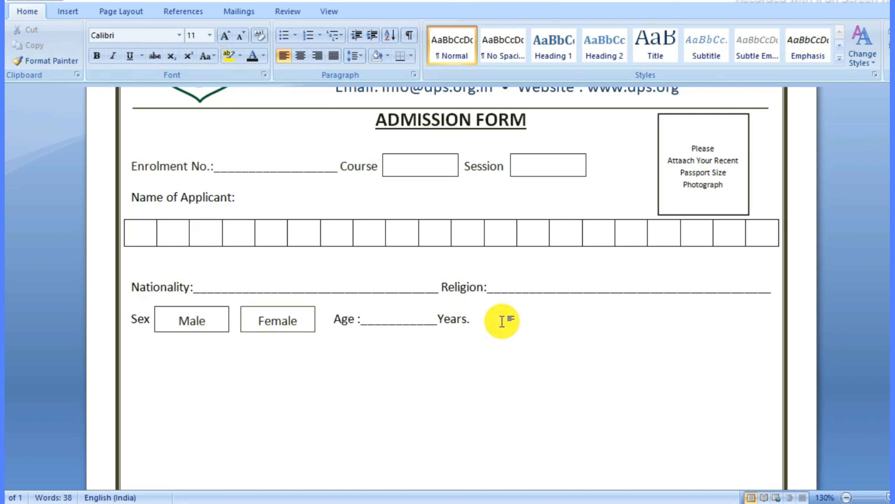
pyautogui.write(' Dat')
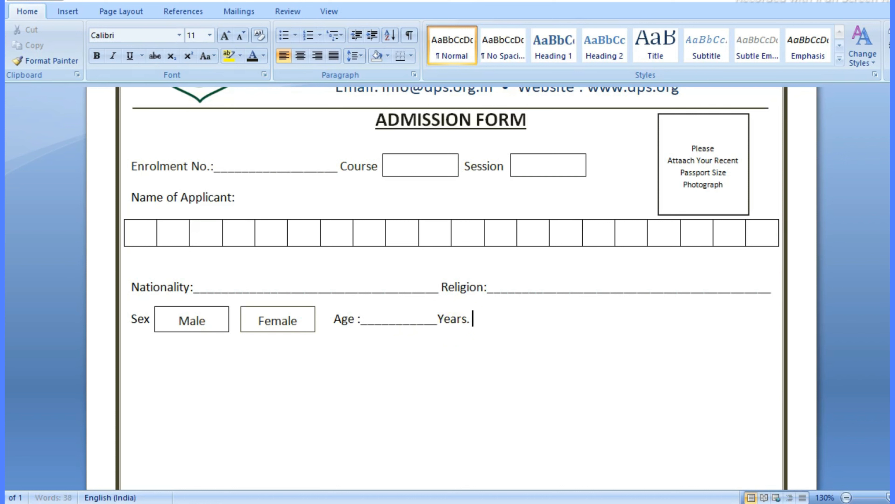
pyautogui.write('e')
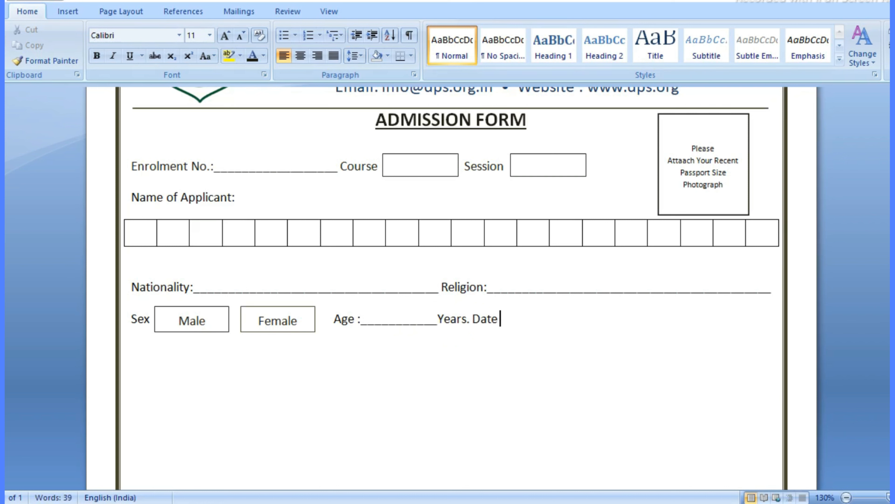
pyautogui.write(' of Birth :')
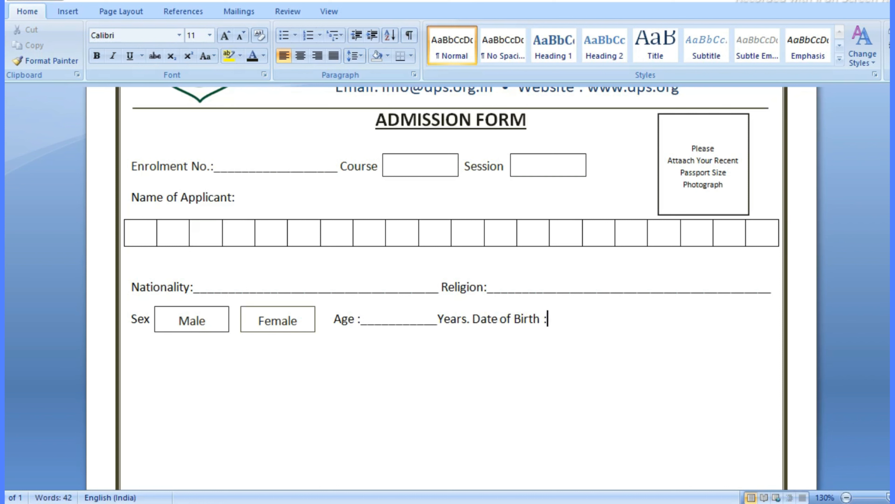
pyautogui.write('________________________________')
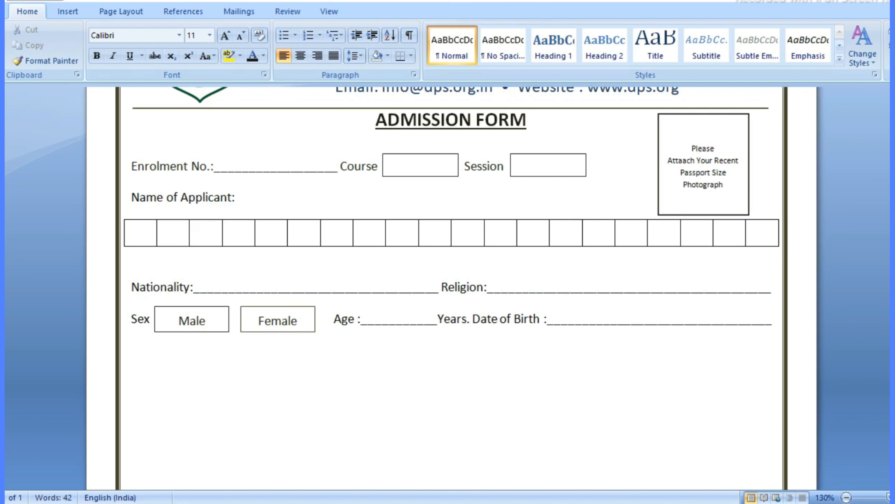
pyautogui.press('Return')
# Step: Add a 'Permanent Address:' underscore blank followed by a second full-width underscore line
pyautogui.scroll(-1, 496, 326)
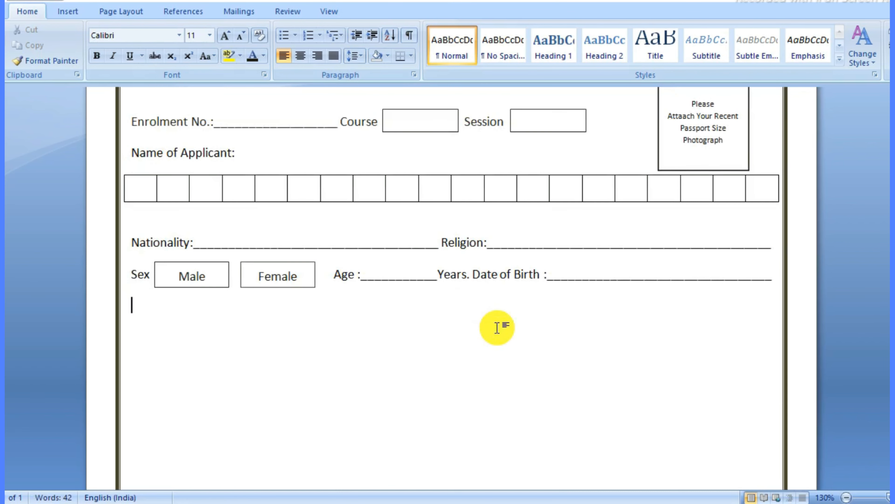
pyautogui.write('Per')
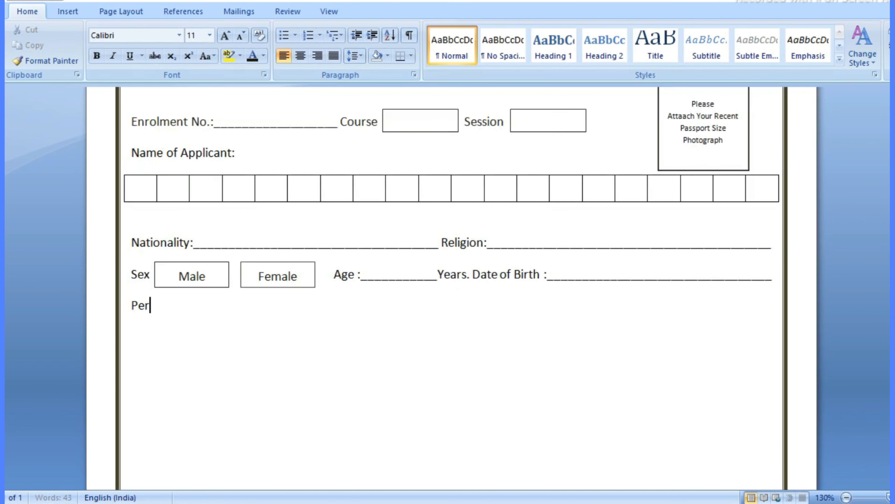
pyautogui.write('manent')
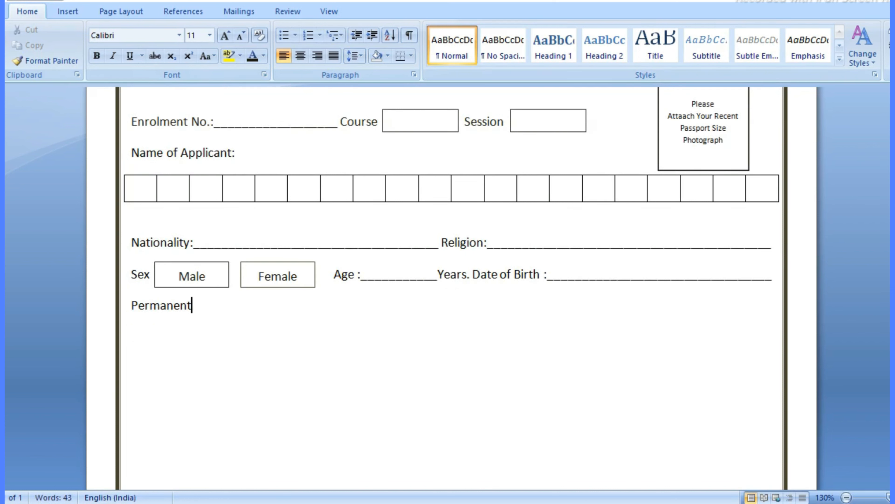
pyautogui.write(' Address: _____________________________________________________________________')
pyautogui.press('BackSpace')
pyautogui.press('Return')
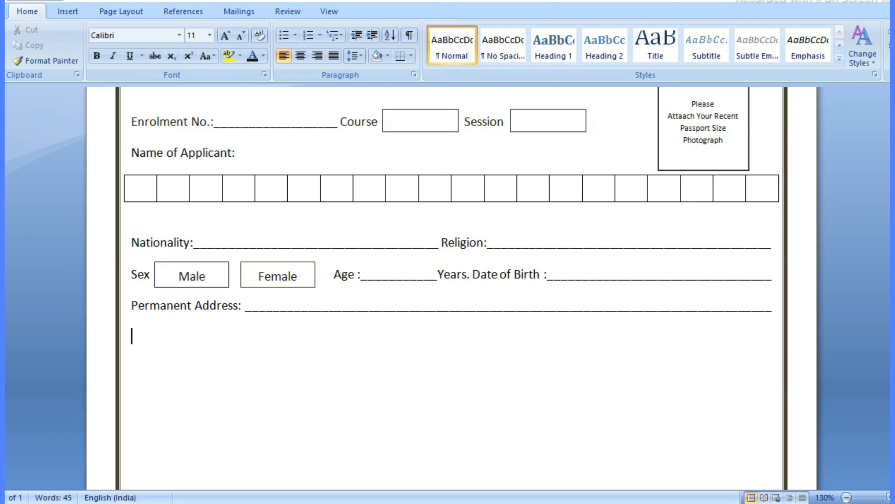
pyautogui.write('_______________________________________')
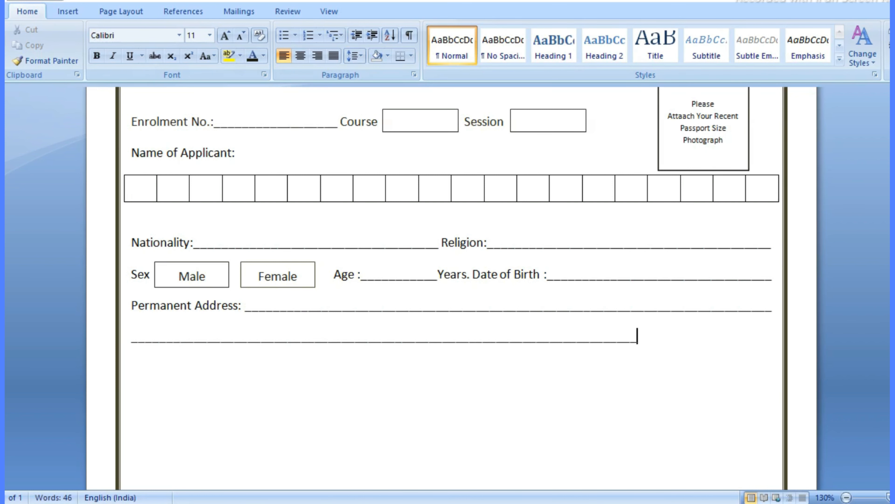
pyautogui.write('____________________')
# Step: Add a 'Present Address:' underscore blank followed by a second full-width underscore line
pyautogui.click(233, 373)
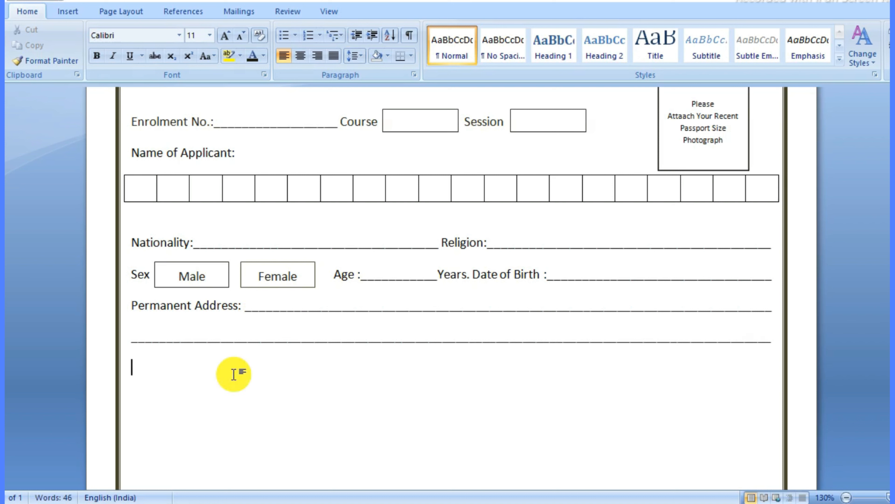
pyautogui.write('P')
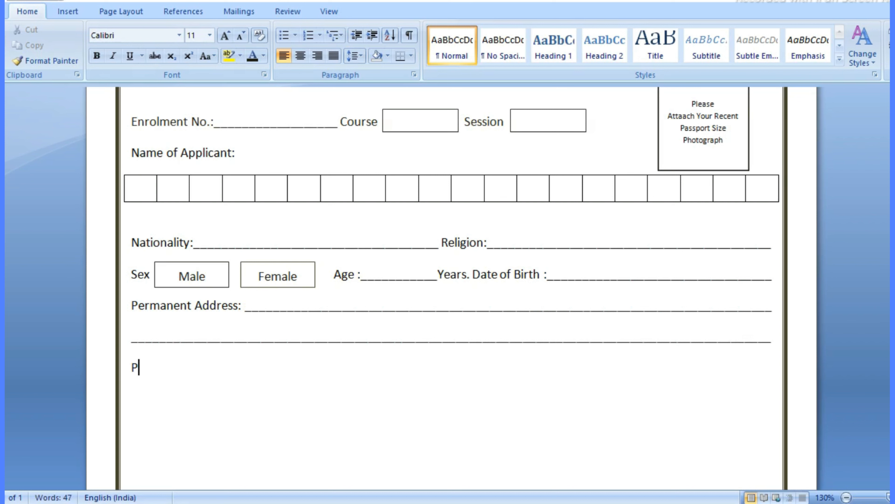
pyautogui.write('resent Addres')
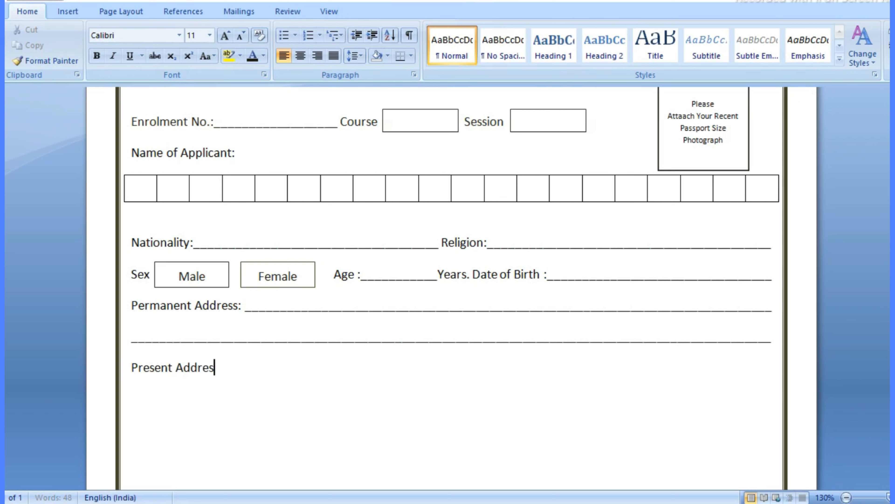
pyautogui.write('s: ____________________________________________________________________________')
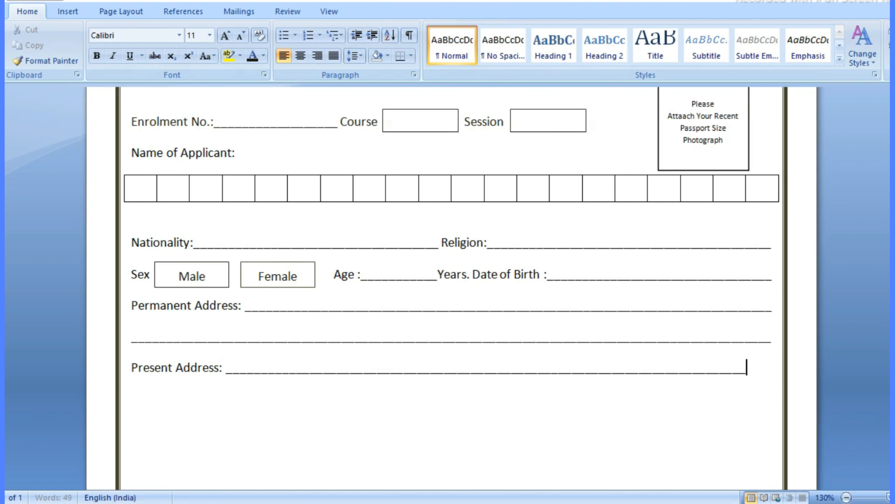
pyautogui.write('----')
pyautogui.press('BackSpace')
pyautogui.press('BackSpace')
pyautogui.press('BackSpace')
pyautogui.press('BackSpace')
pyautogui.press('BackSpace')
pyautogui.write('___')
pyautogui.press('BackSpace')
pyautogui.write('______________________________________________________________________________________________________')
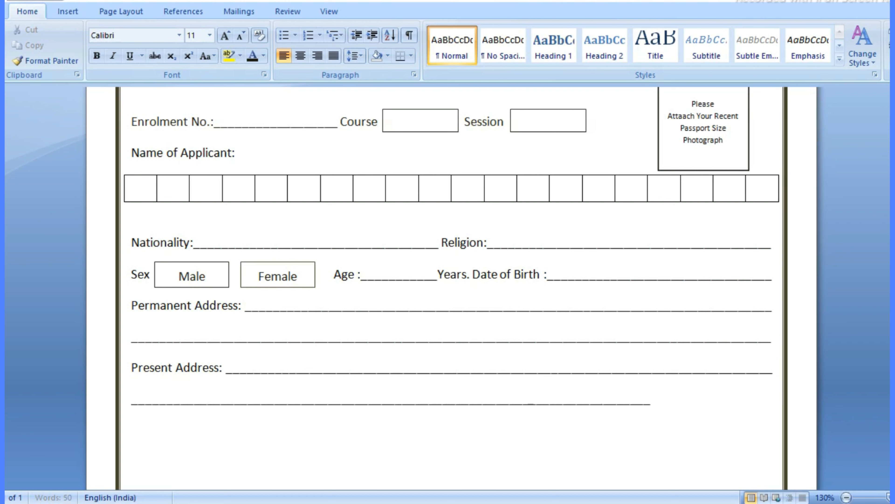
pyautogui.write('________________________')
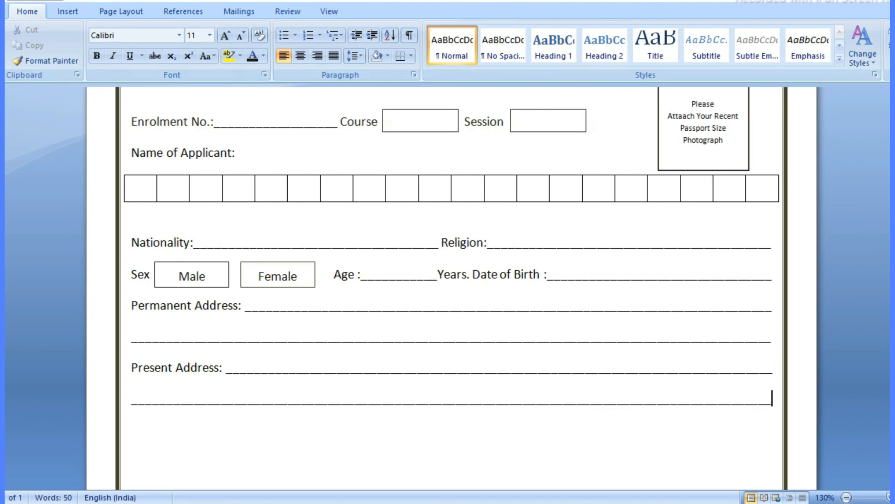
pyautogui.scroll(-3, 376, 377)
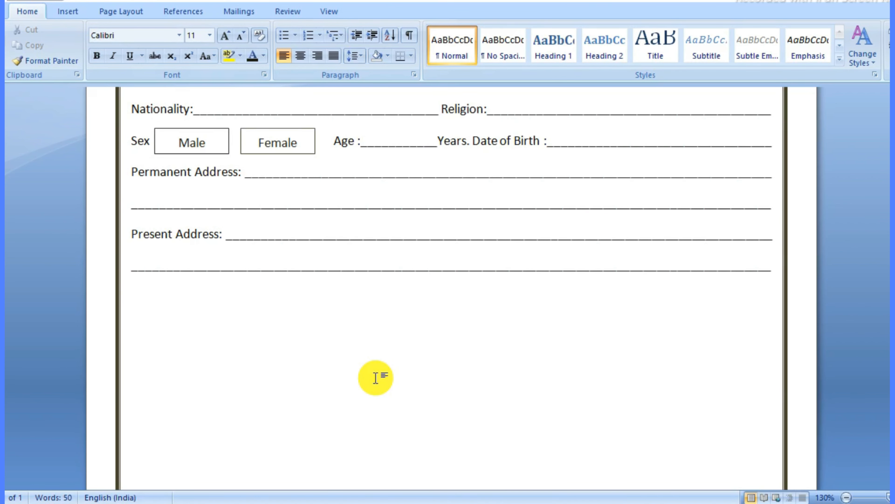
# Step: Add a shortened 'Mobile No.:' blank and an 'Email ID:' blank reaching the margin on one line
pyautogui.write('Mo')
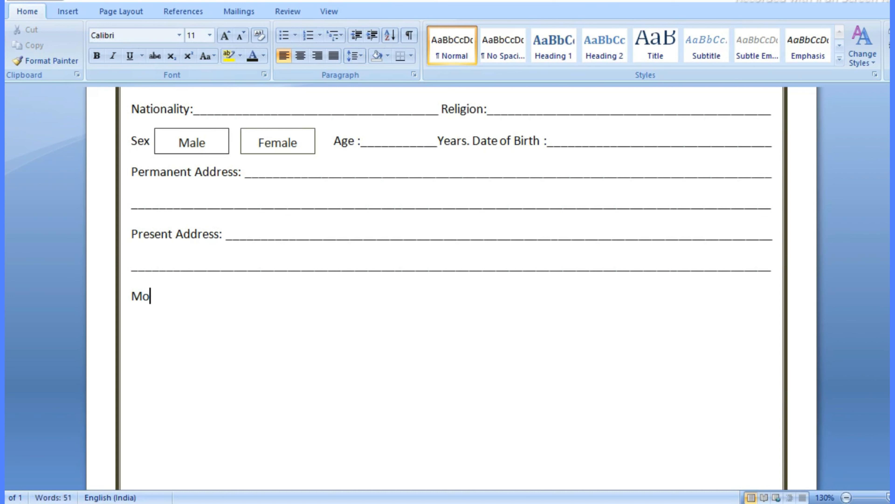
pyautogui.write('bile No.:')
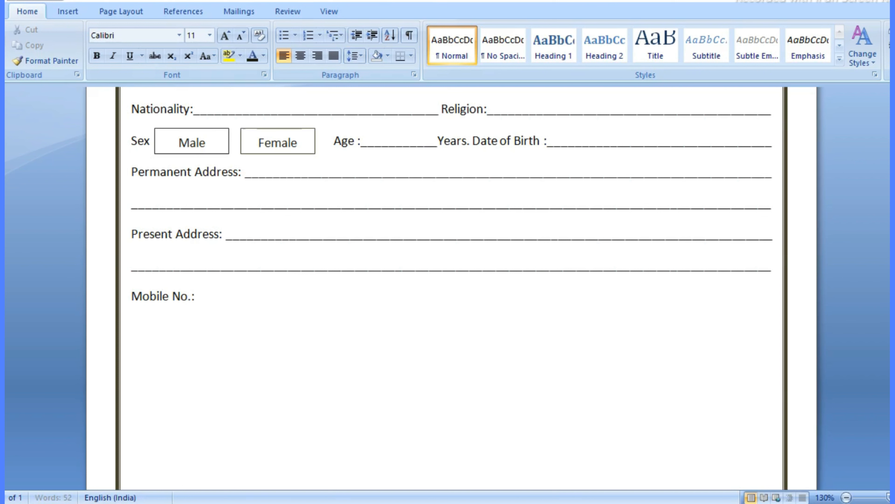
pyautogui.write(' _______________________________________')
pyautogui.press('BackSpace')
pyautogui.press('BackSpace')
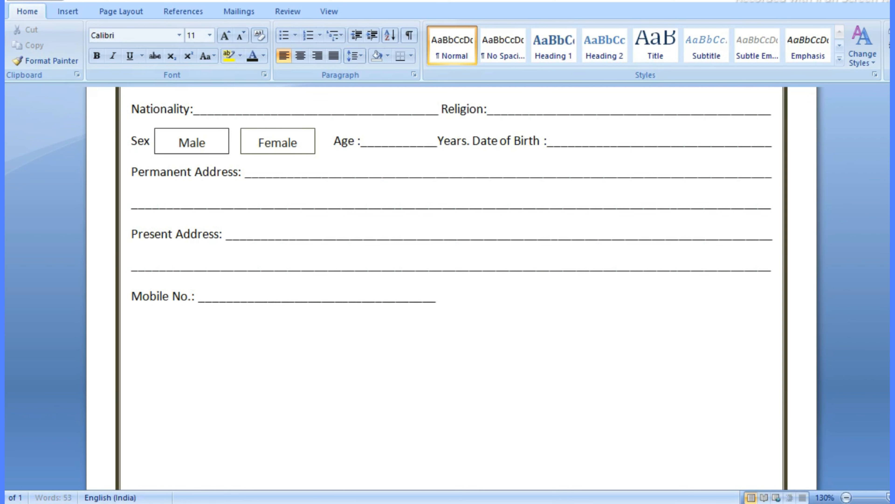
pyautogui.write('Email ID')
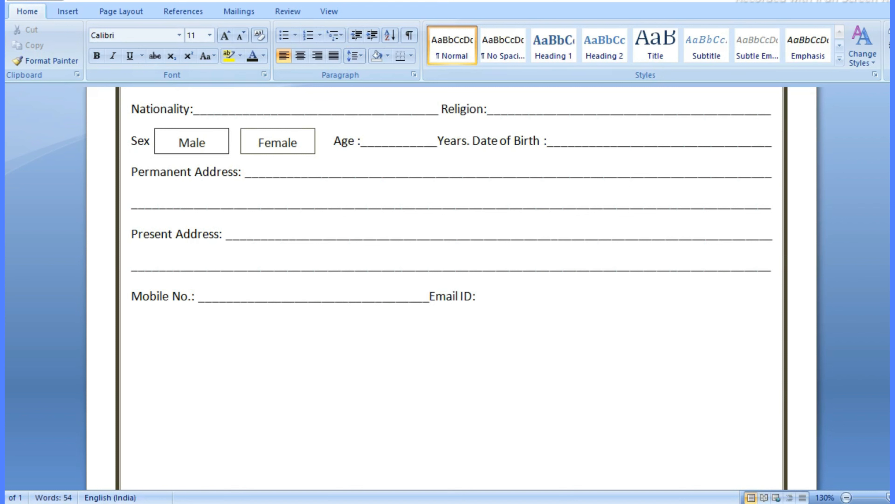
pyautogui.write(':_____________________________________')
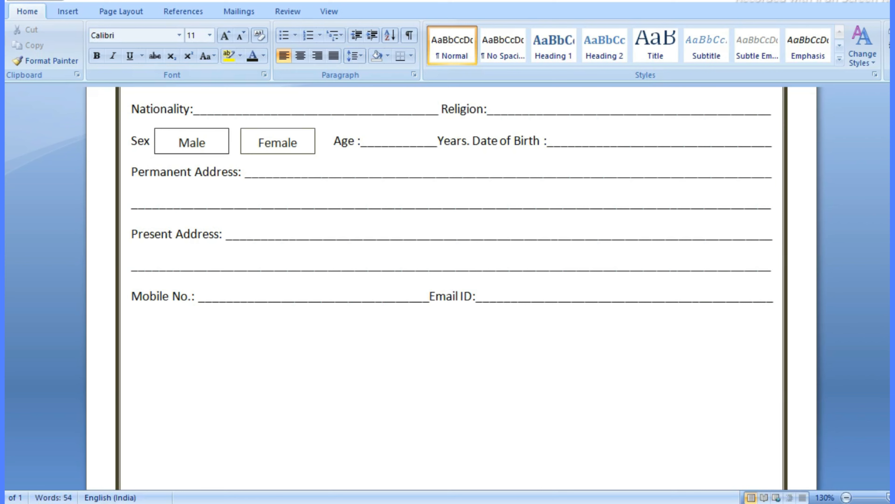
pyautogui.scroll(8, 373, 374)
pyautogui.scroll(-10, 375, 367)
pyautogui.scroll(-3, 381, 353)
pyautogui.scroll(2, 363, 328)
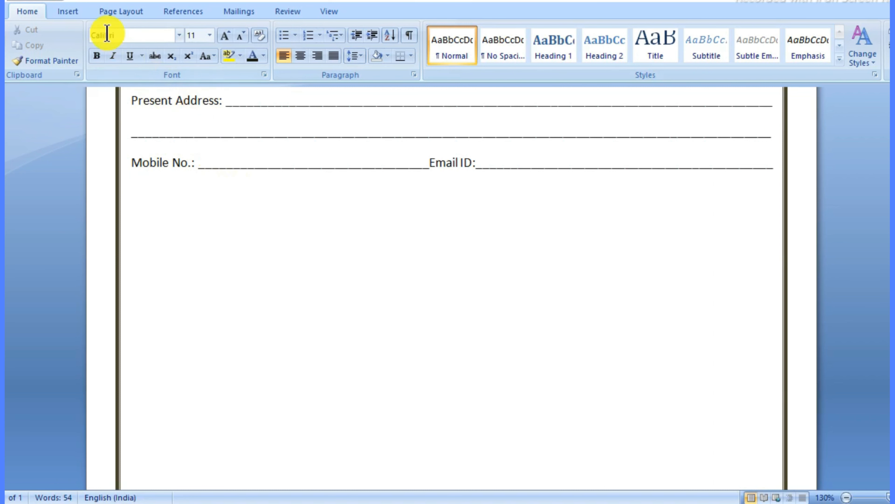
# Step: Insert a table of 6 columns and 5 rows through the Insert Table dialog
pyautogui.click(66, 11)
pyautogui.click(96, 63)
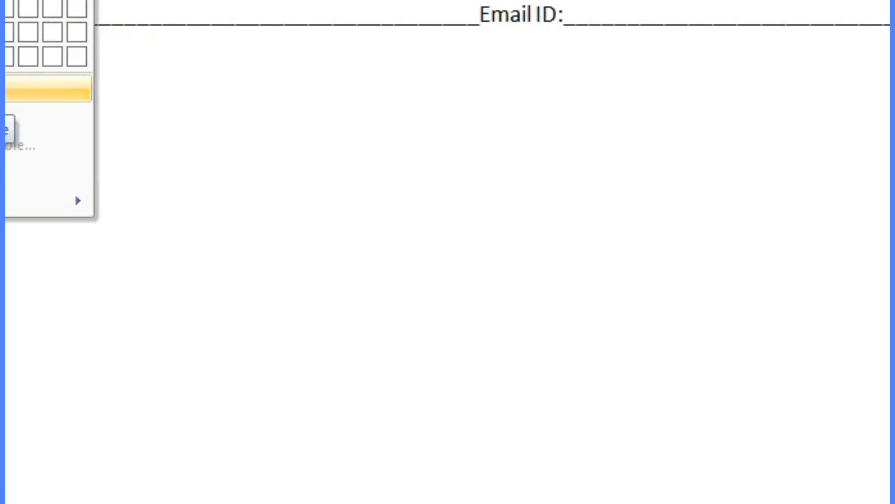
pyautogui.click(127, 204)
pyautogui.moveTo(442, 120); pyautogui.dragTo(448, 95)
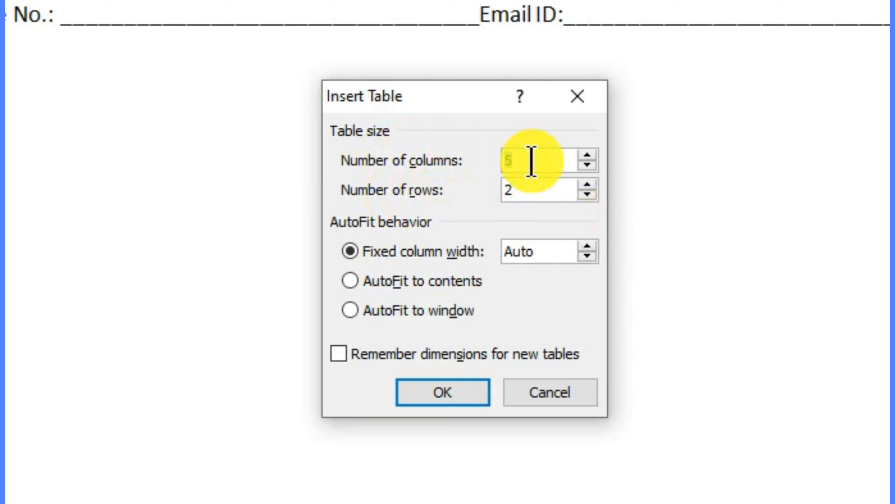
pyautogui.press('BackSpace')
pyautogui.write('6')
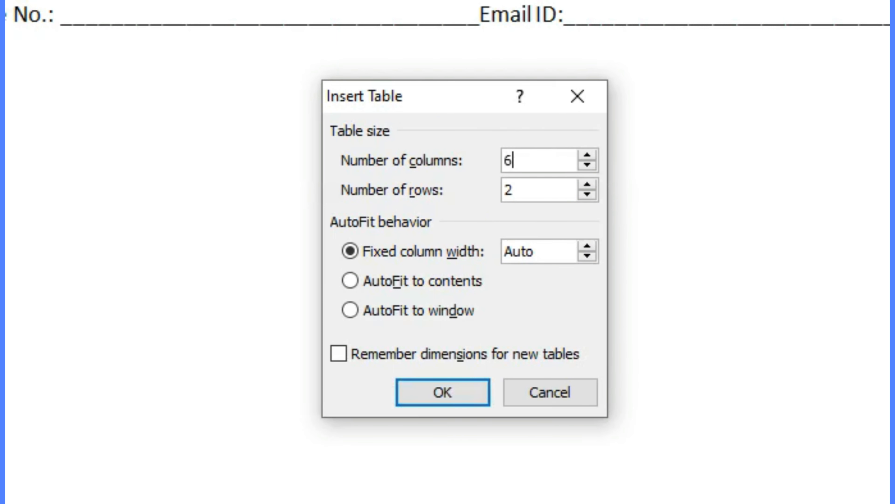
pyautogui.click(546, 191)
pyautogui.press('BackSpace')
pyautogui.write('5')
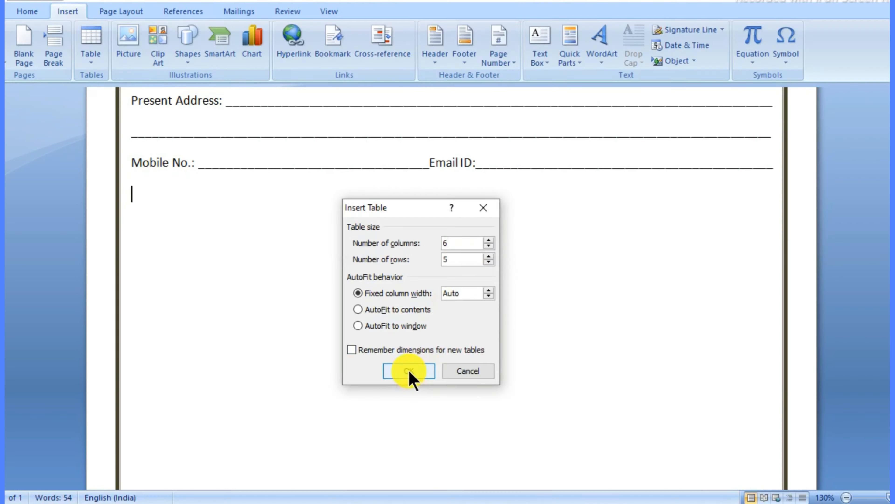
pyautogui.click(440, 394)
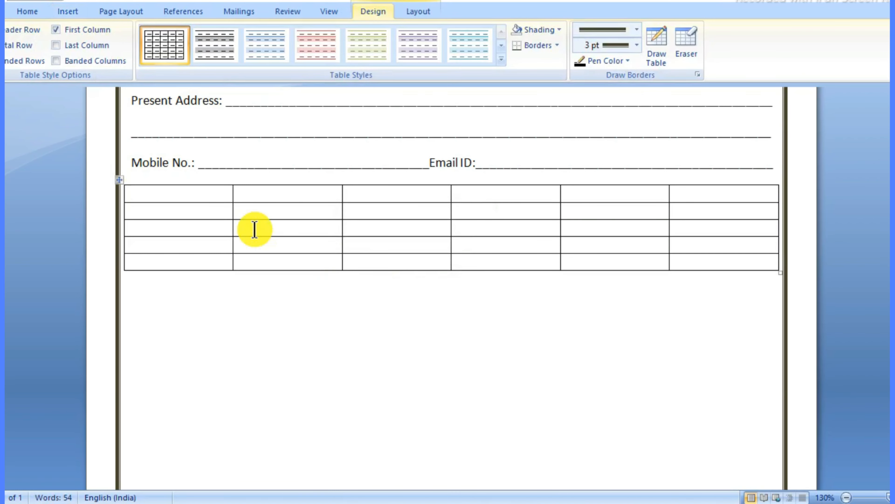
# Step: Set the header row and then rows 2–5 of the table to 0.3-inch height
pyautogui.moveTo(187, 194); pyautogui.dragTo(700, 204)
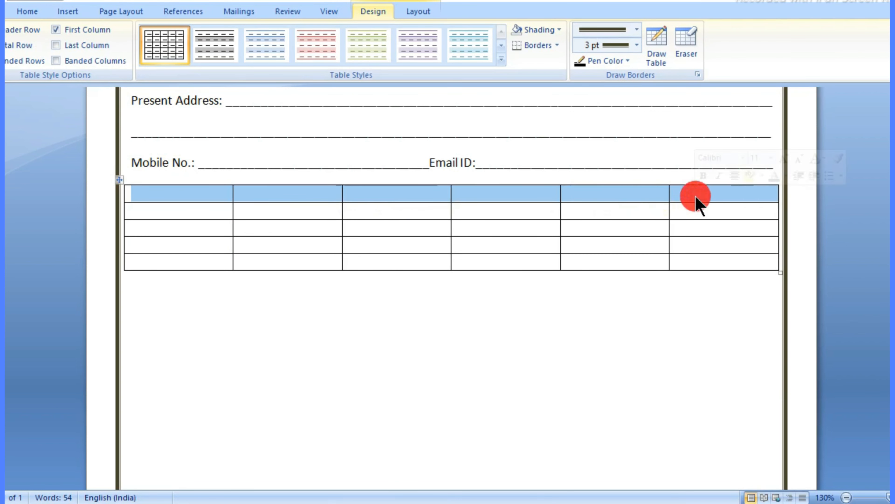
pyautogui.click(416, 13)
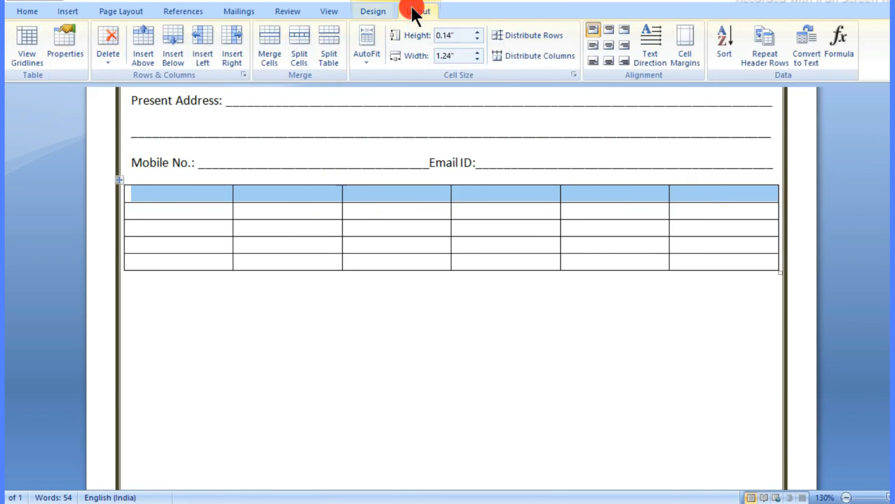
pyautogui.click(478, 32)
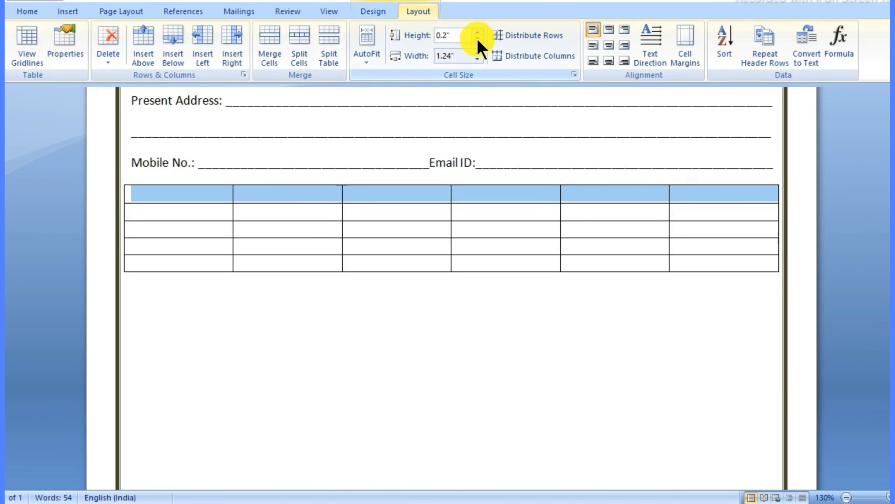
pyautogui.click(478, 32)
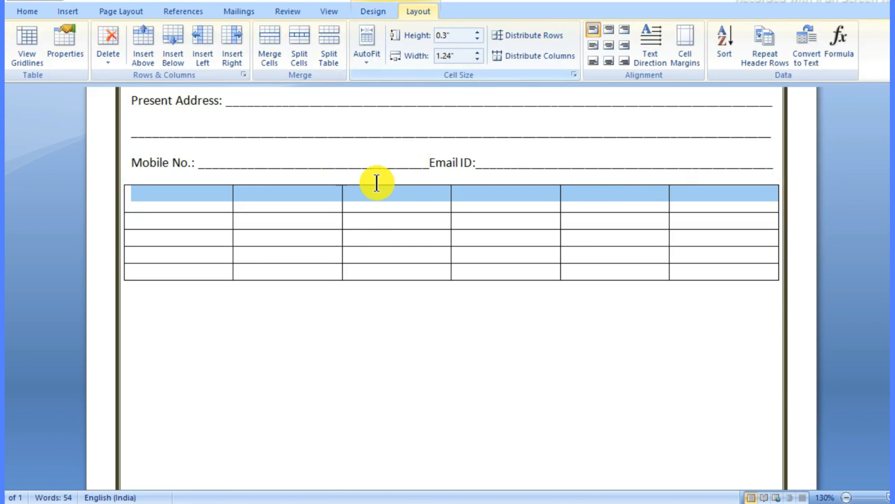
pyautogui.click(226, 221)
pyautogui.moveTo(254, 225); pyautogui.dragTo(691, 275)
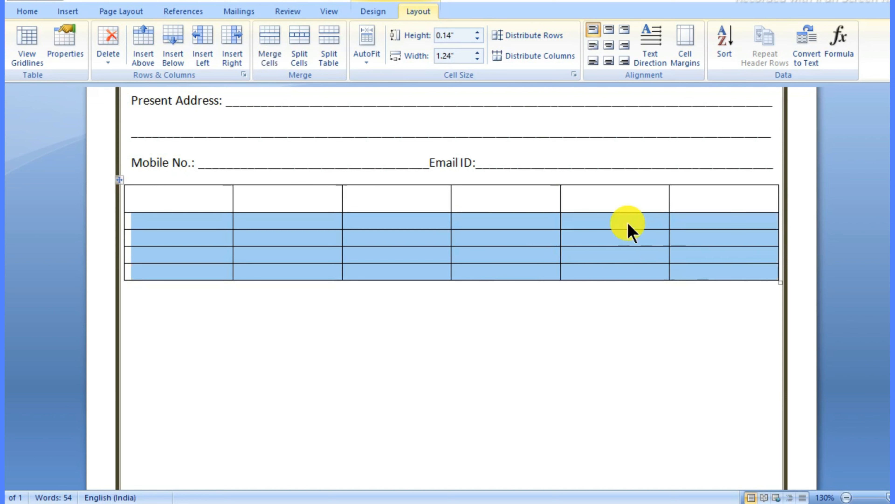
pyautogui.click(478, 32)
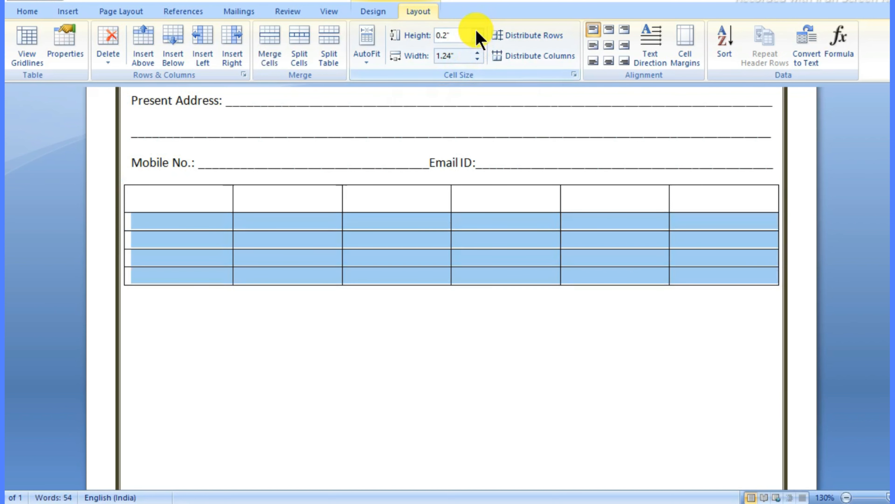
pyautogui.click(478, 31)
pyautogui.click(423, 373)
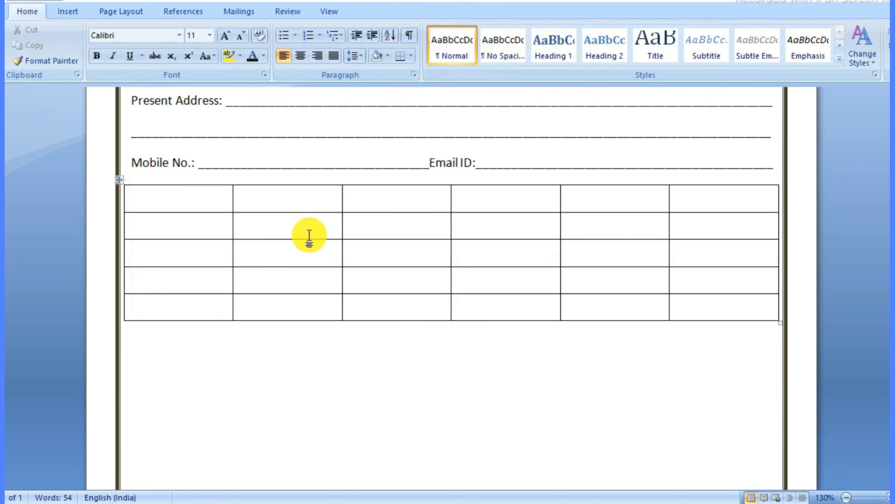
pyautogui.moveTo(181, 196); pyautogui.dragTo(678, 196)
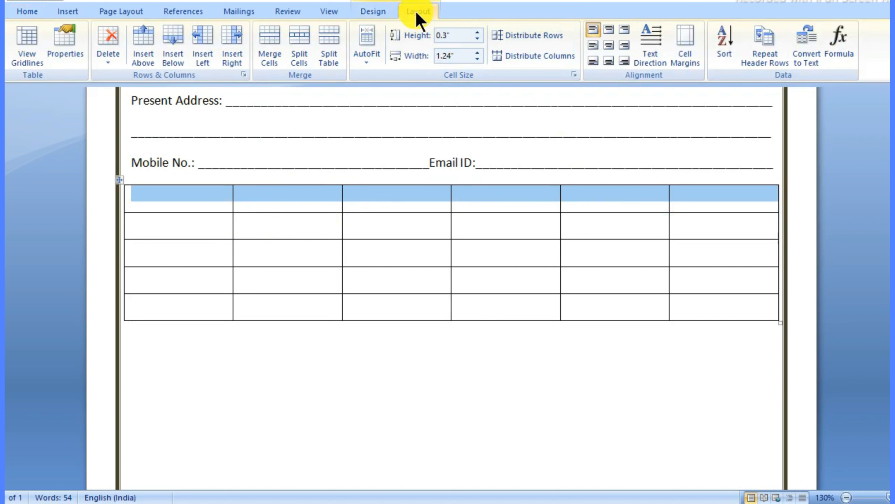
# Step: Centre the header row and make its six column titles, Passed through Year of Passing, bold
pyautogui.click(609, 48)
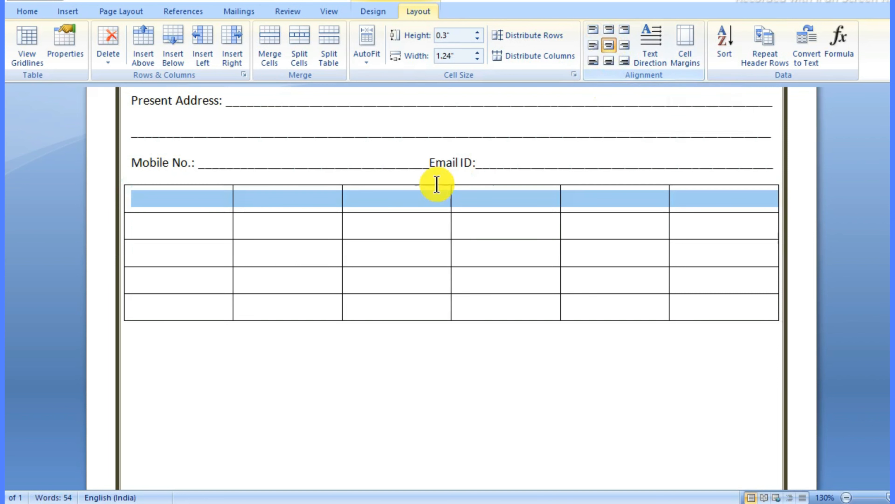
pyautogui.click(182, 208)
pyautogui.write('FGFGF')
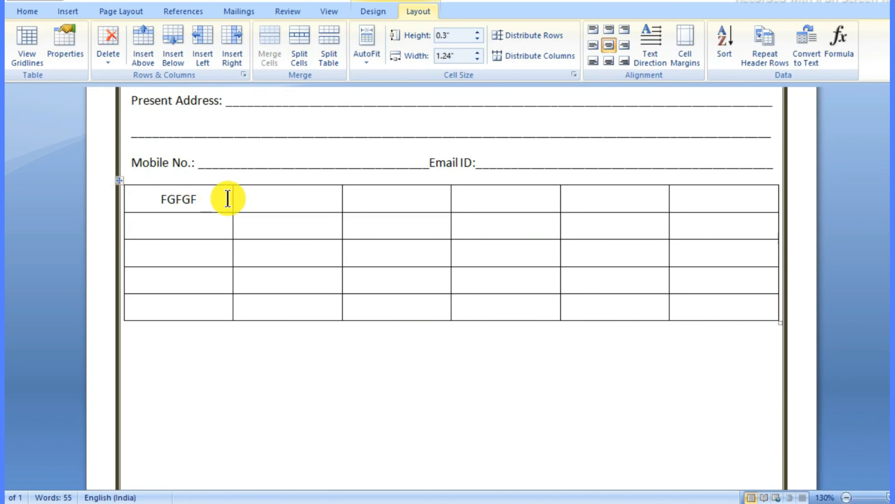
pyautogui.press('BackSpace')
pyautogui.press('BackSpace')
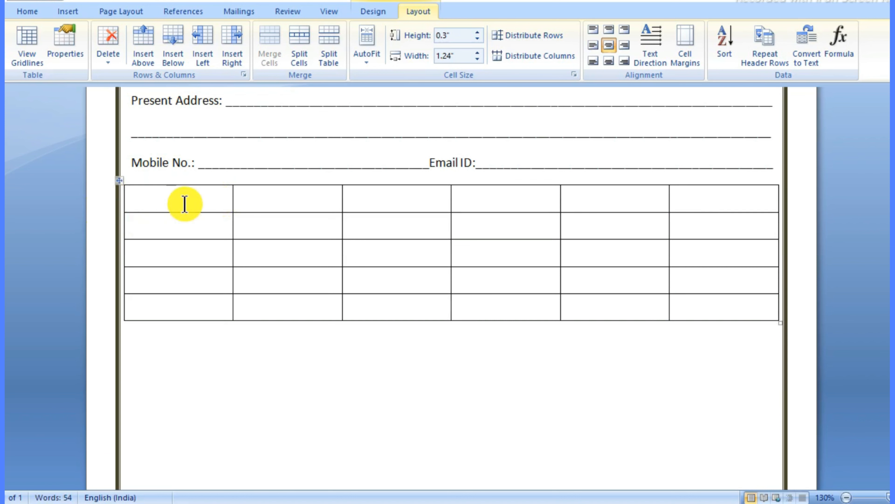
pyautogui.moveTo(182, 202); pyautogui.dragTo(715, 201)
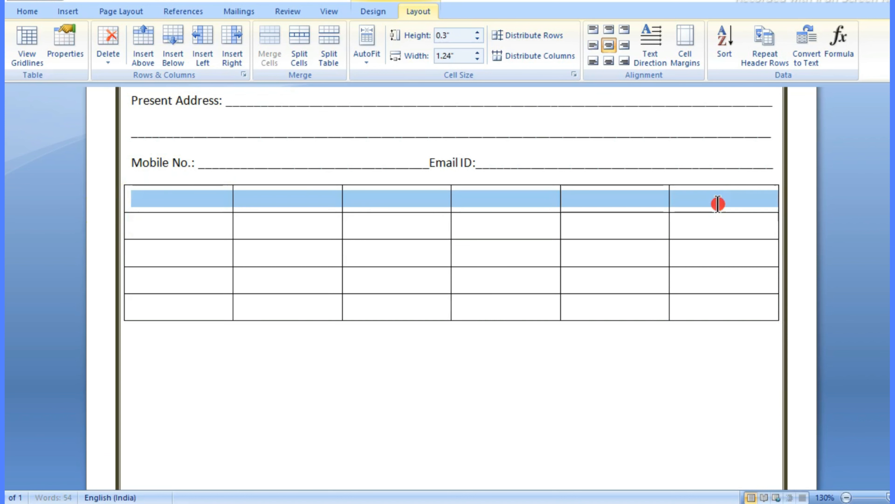
pyautogui.click(610, 46)
pyautogui.click(203, 197)
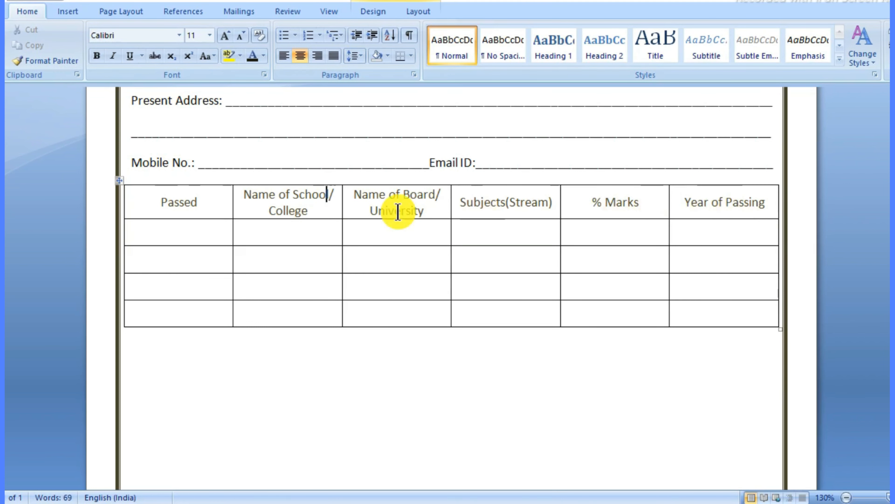
pyautogui.moveTo(161, 201); pyautogui.dragTo(168, 203)
pyautogui.moveTo(262, 208); pyautogui.dragTo(646, 214)
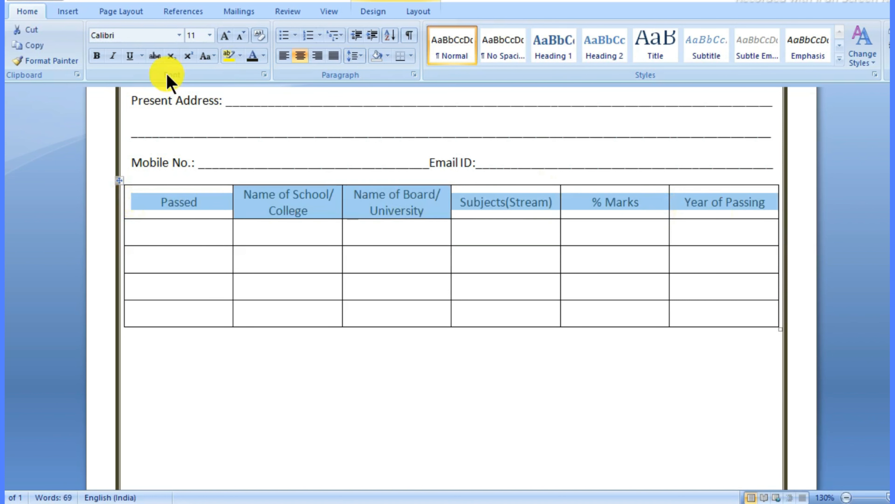
pyautogui.click(97, 55)
pyautogui.click(192, 231)
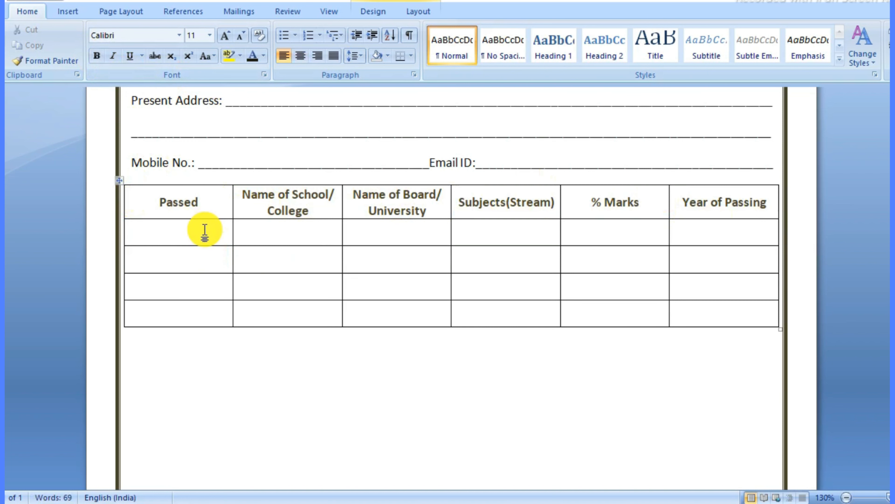
# Step: Centre the four cells under Passed and enter X, XII, Graduation, Any Other Course
pyautogui.moveTo(205, 229); pyautogui.dragTo(203, 307)
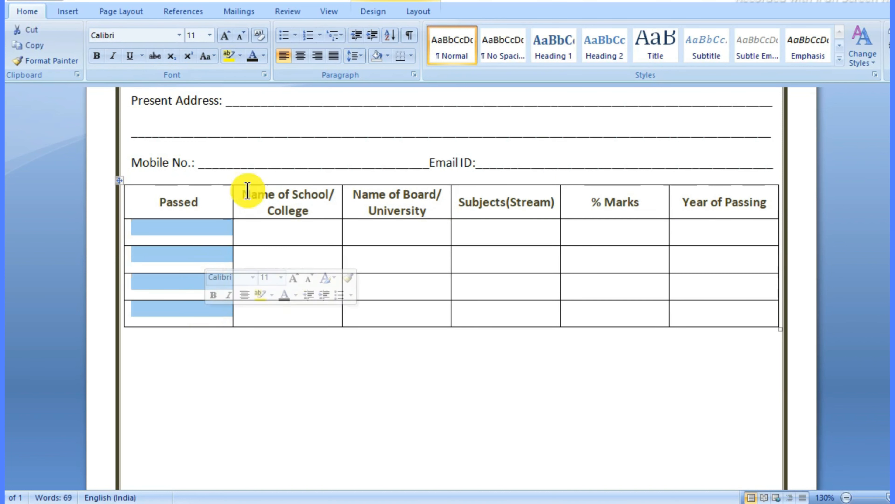
pyautogui.click(418, 11)
pyautogui.click(609, 45)
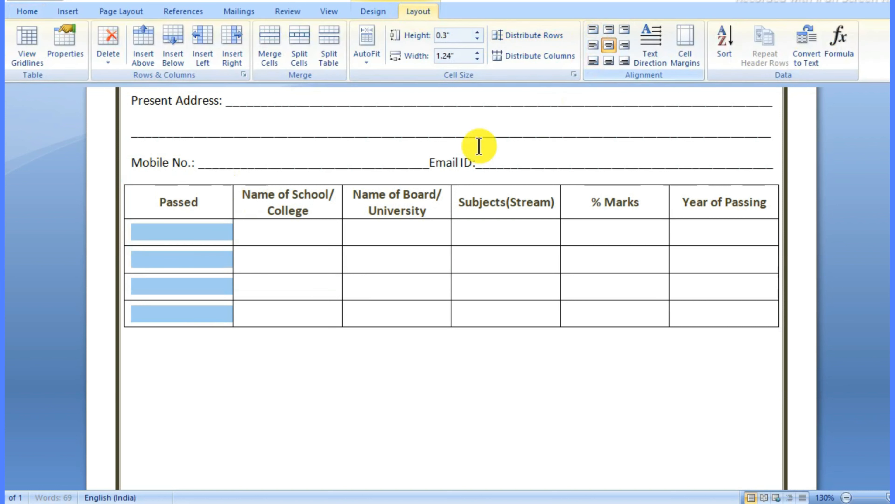
pyautogui.click(196, 235)
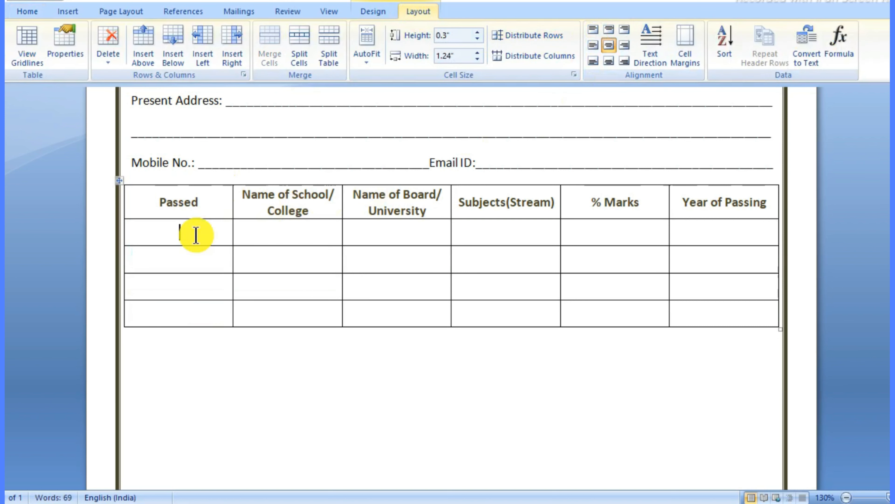
pyautogui.write('X')
pyautogui.click(190, 262)
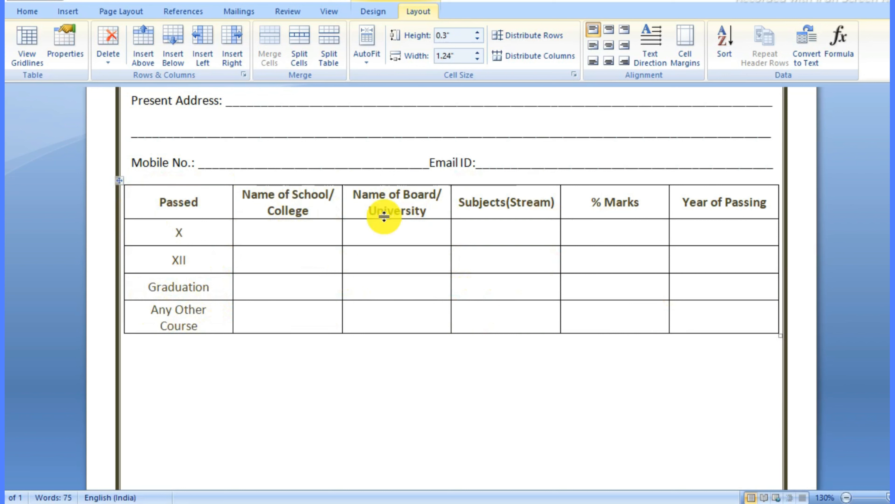
pyautogui.click(384, 17)
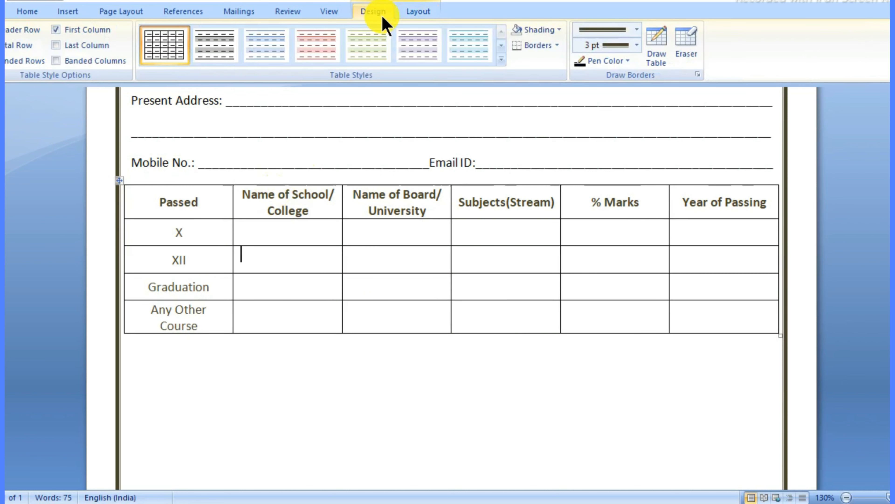
# Step: Apply near-black borders to the whole table via Borders and Shading
pyautogui.click(559, 45)
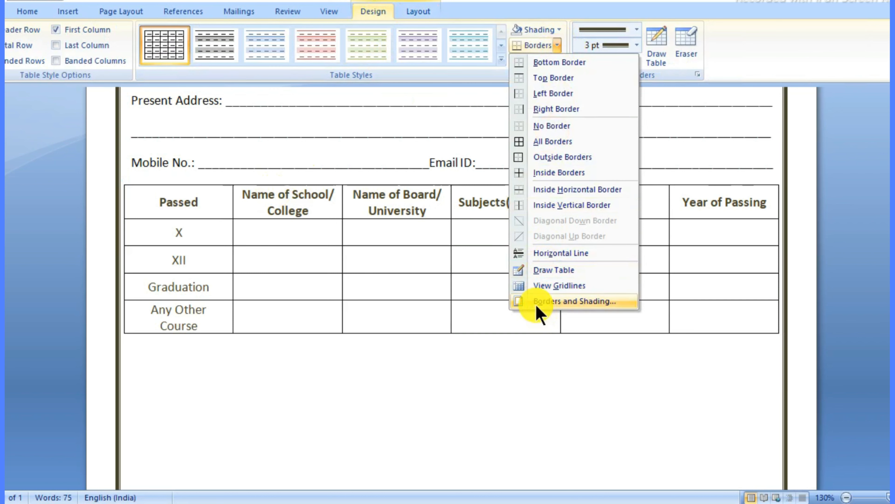
pyautogui.click(604, 302)
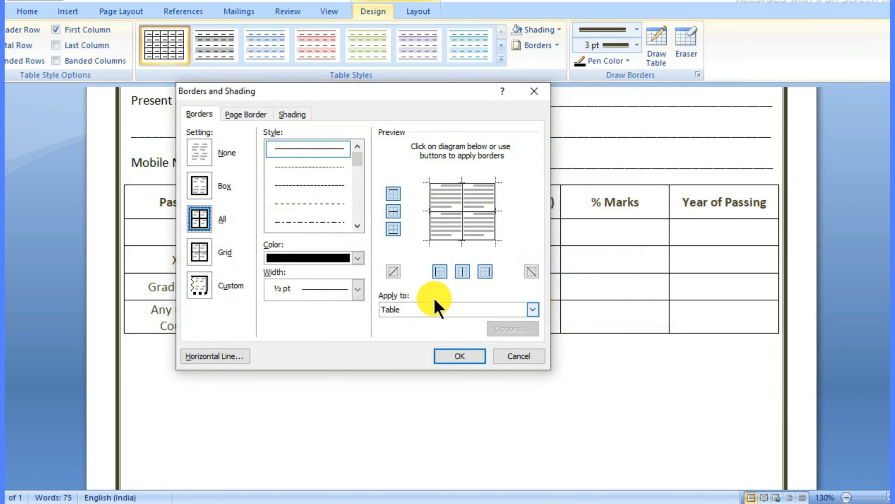
pyautogui.click(358, 258)
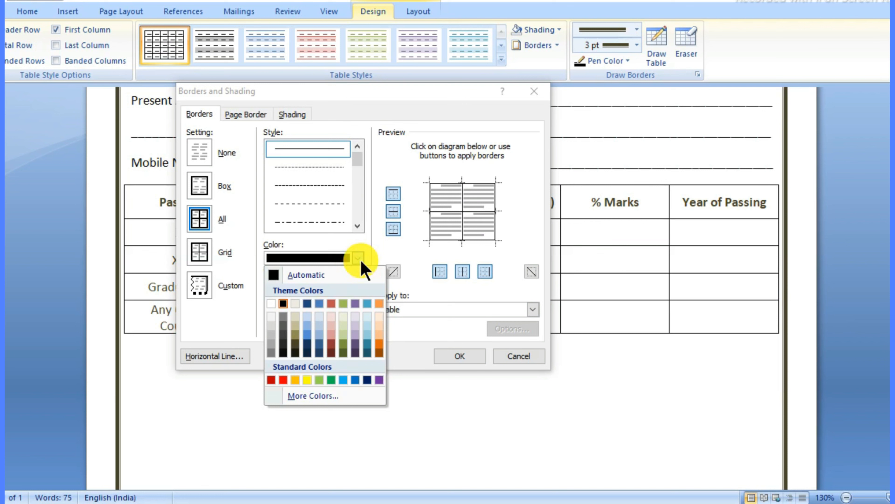
pyautogui.click(294, 352)
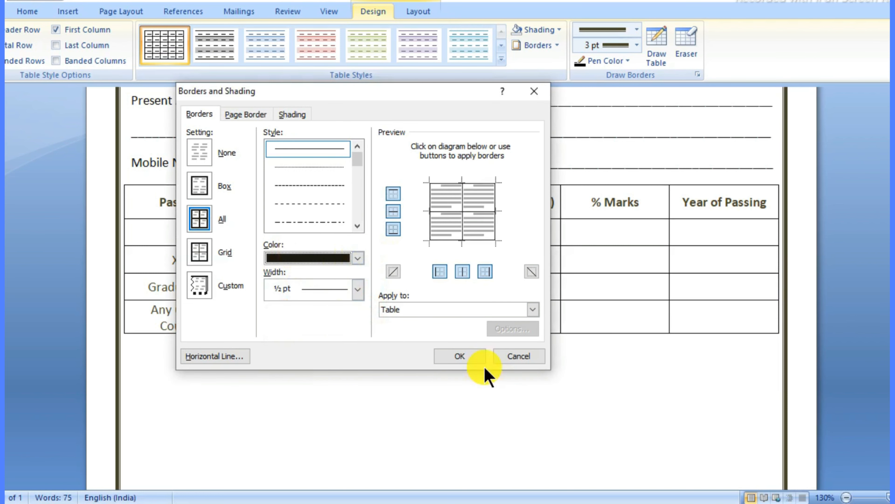
pyautogui.click(458, 357)
pyautogui.click(485, 390)
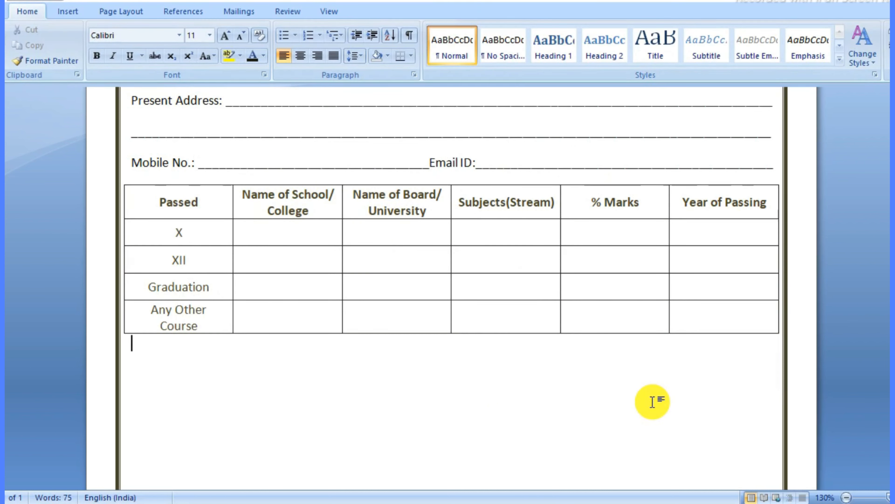
pyautogui.scroll(5, 574, 386)
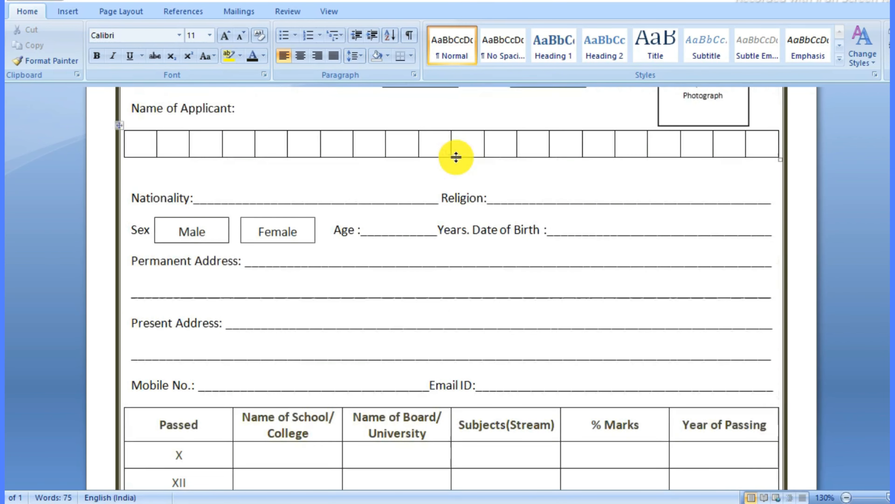
pyautogui.scroll(-5, 489, 311)
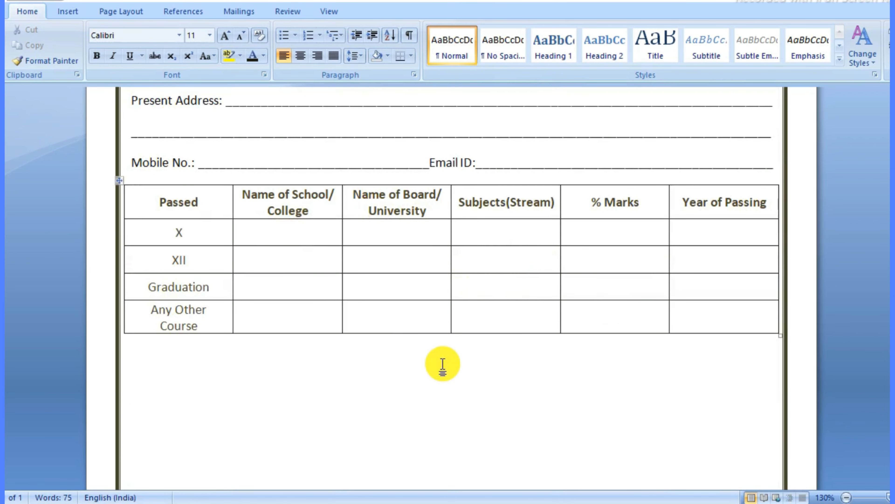
pyautogui.scroll(1, 546, 463)
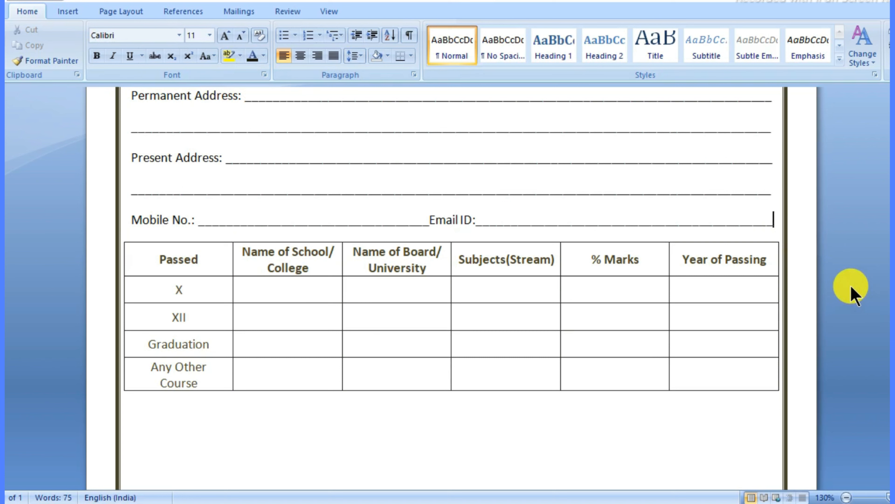
# Step: Make 'Details of Last Qualifying / Appeared Examination' bold and grow it from 11 to 12 pt
pyautogui.press('Return')
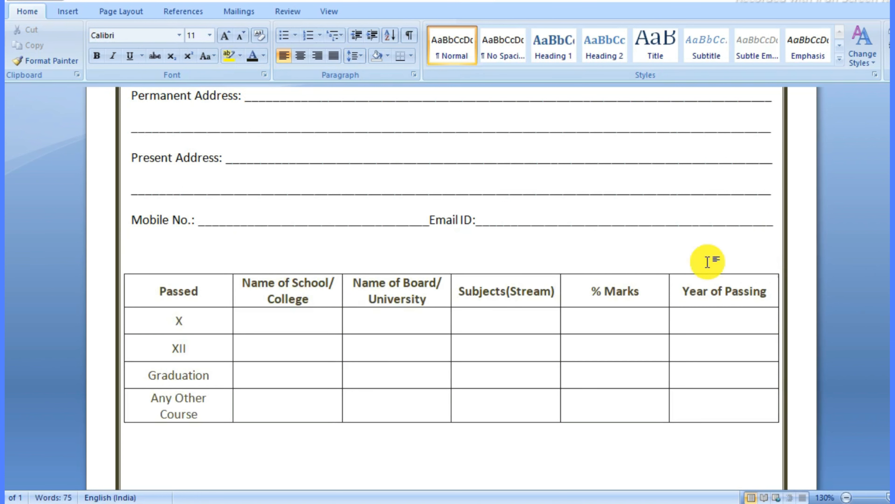
pyautogui.press('Return')
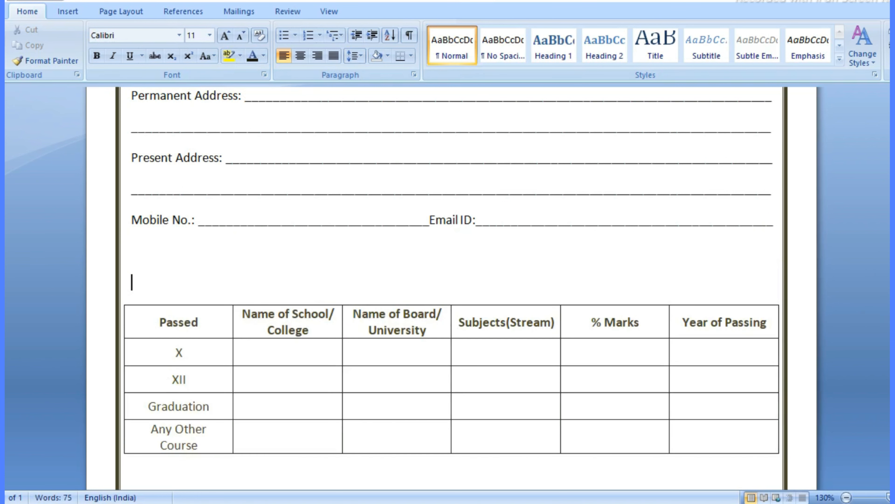
pyautogui.press('BackSpace')
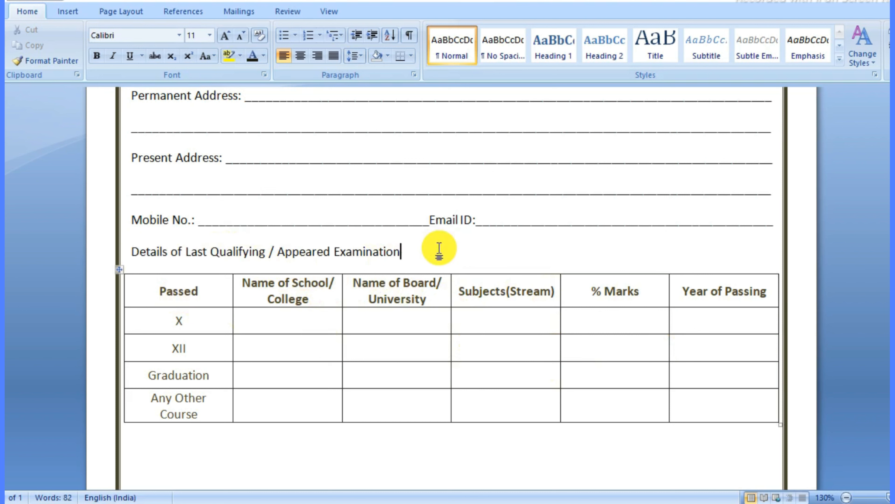
pyautogui.moveTo(411, 251); pyautogui.dragTo(95, 192)
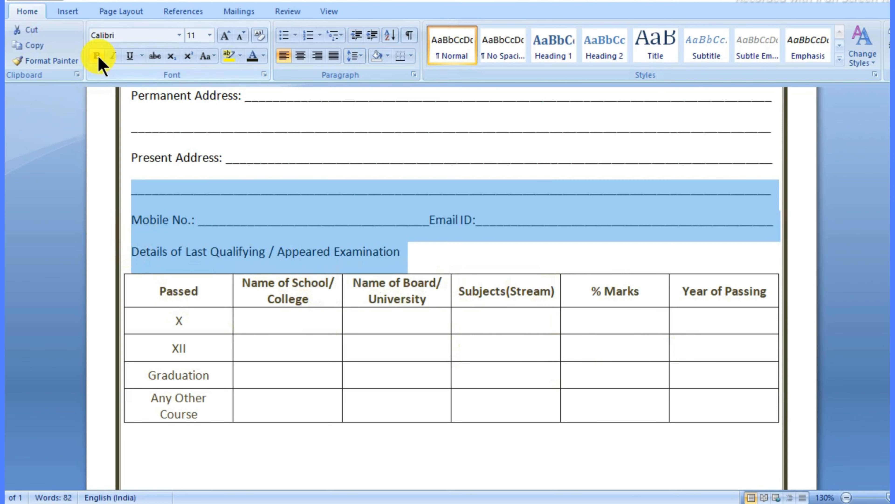
pyautogui.click(96, 55)
pyautogui.hotkey('ctrl', 'z')
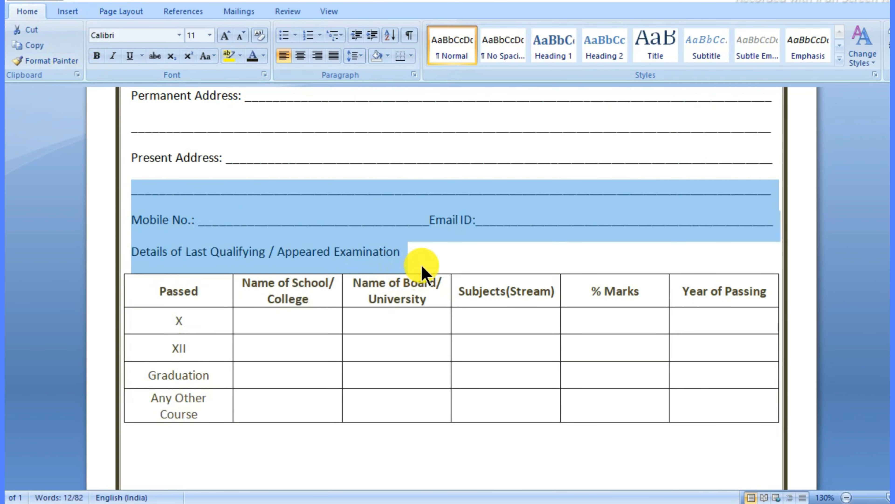
pyautogui.click(409, 251)
pyautogui.moveTo(409, 251); pyautogui.dragTo(131, 252)
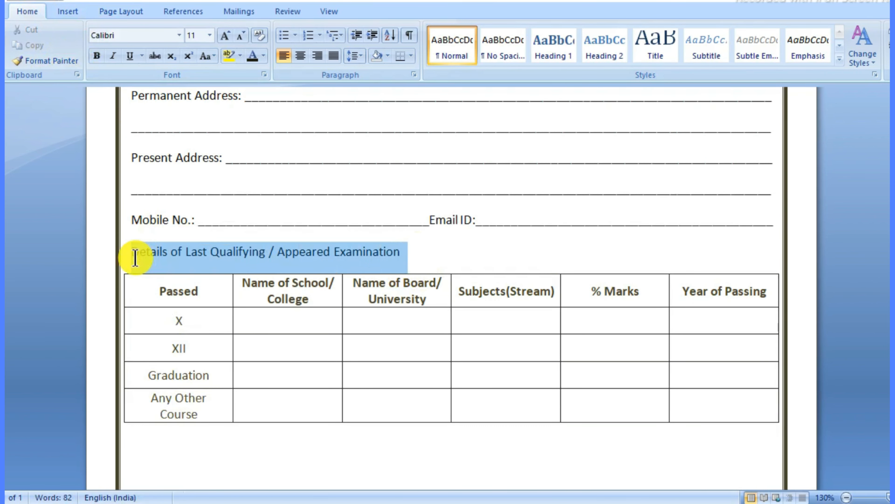
pyautogui.click(96, 55)
pyautogui.click(225, 36)
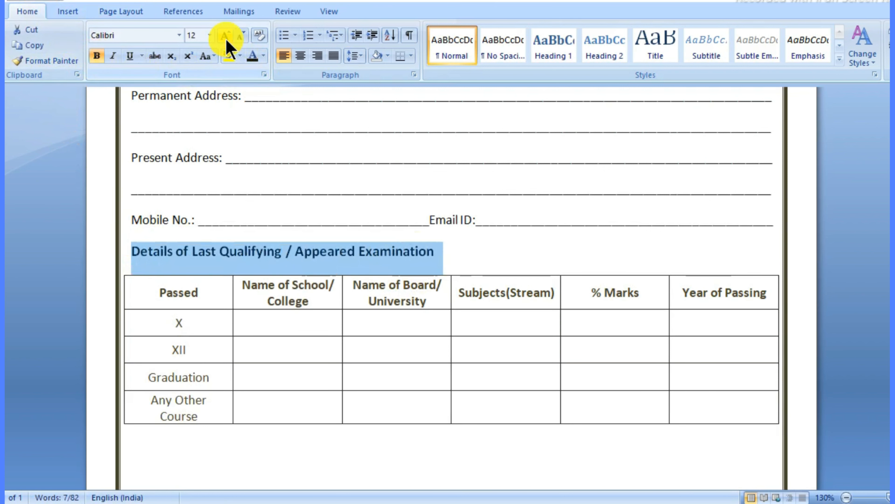
pyautogui.click(494, 446)
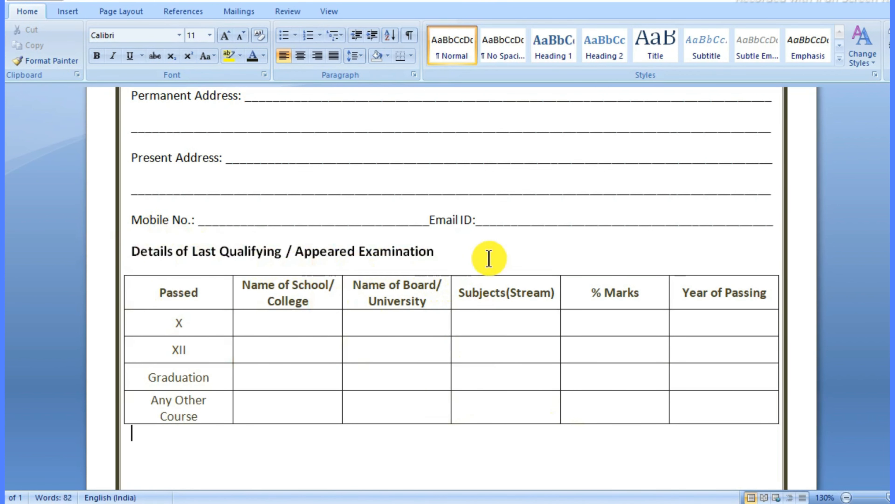
# Step: Paste 'List of Enclosed Certificates ( Photocopy – 2 set Each )' below the table, bold at 12 pt
pyautogui.scroll(-3, 532, 370)
pyautogui.scroll(-1, 480, 372)
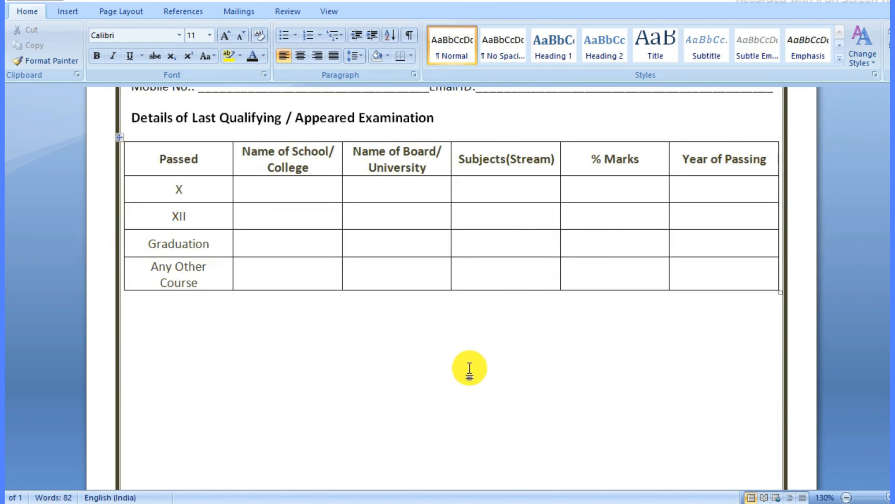
pyautogui.scroll(-2, 456, 362)
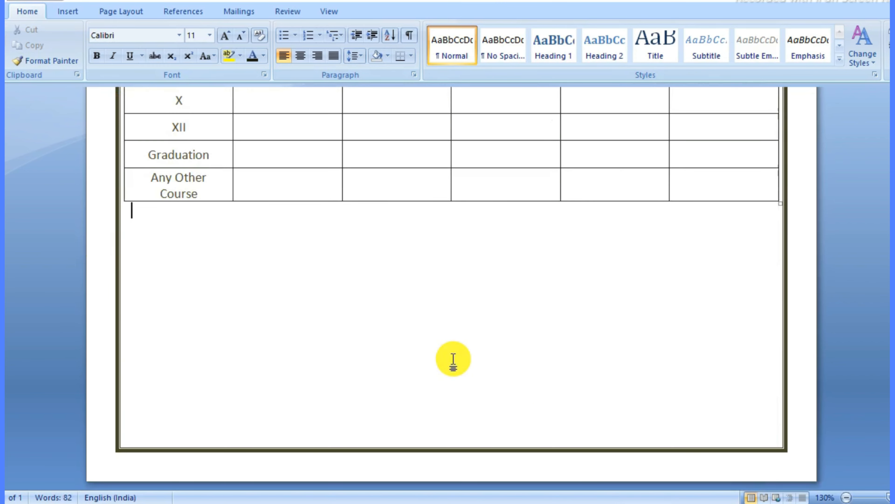
pyautogui.scroll(2, 455, 360)
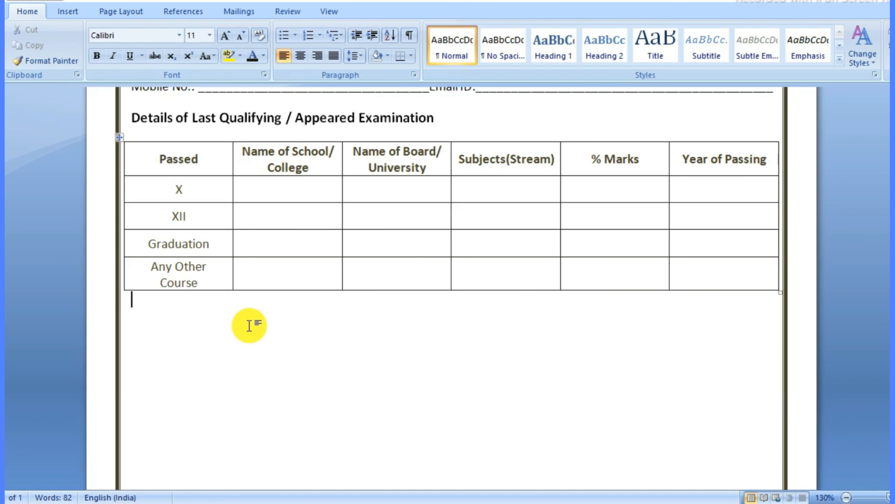
pyautogui.scroll(-1, 249, 325)
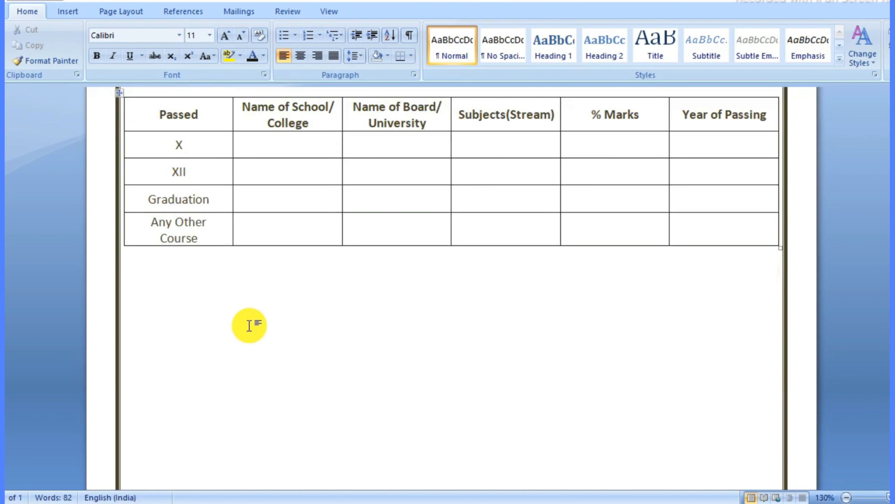
pyautogui.click(250, 325)
pyautogui.scroll(1, 249, 325)
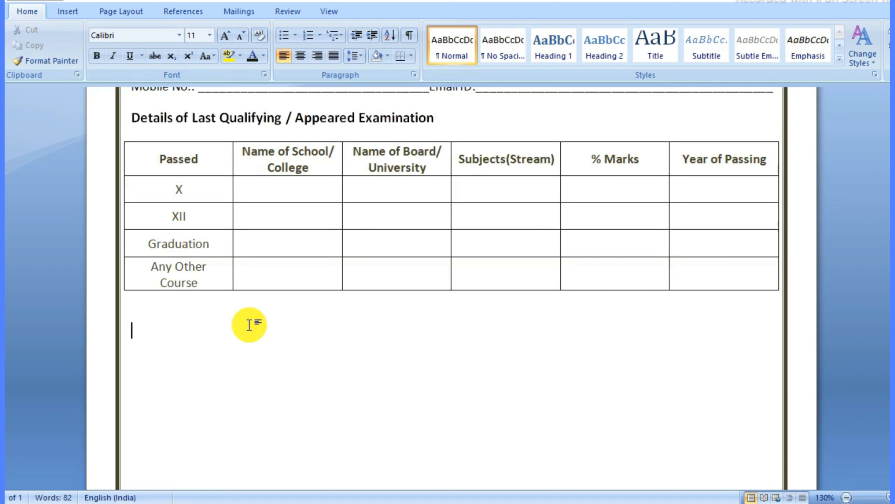
pyautogui.write('List of Enclosed Certificates ( Photocopy – 2 set Each )')
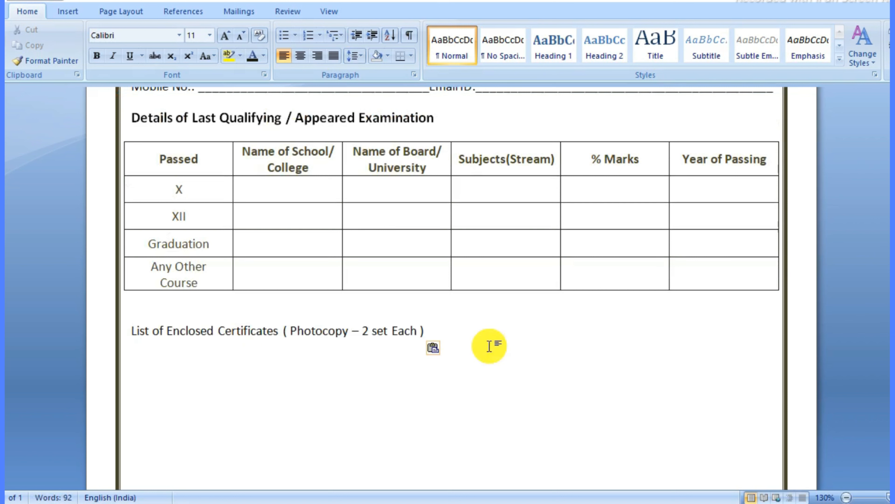
pyautogui.moveTo(440, 328); pyautogui.dragTo(140, 328)
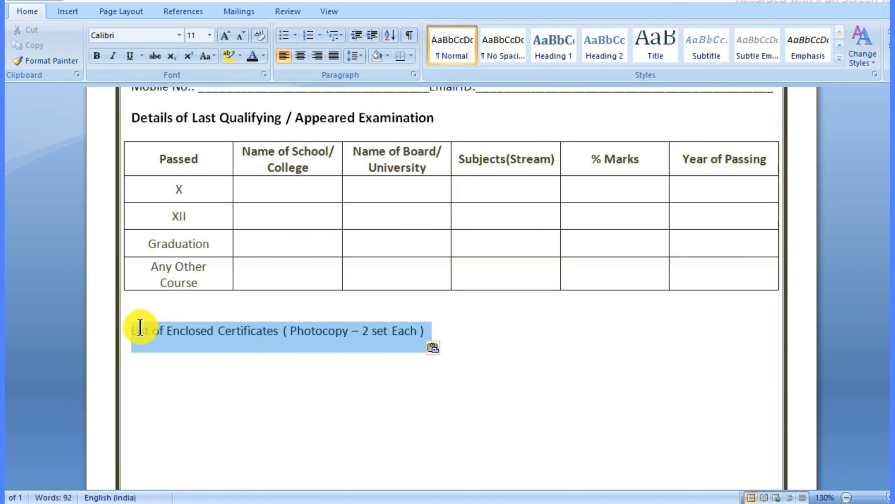
pyautogui.click(96, 55)
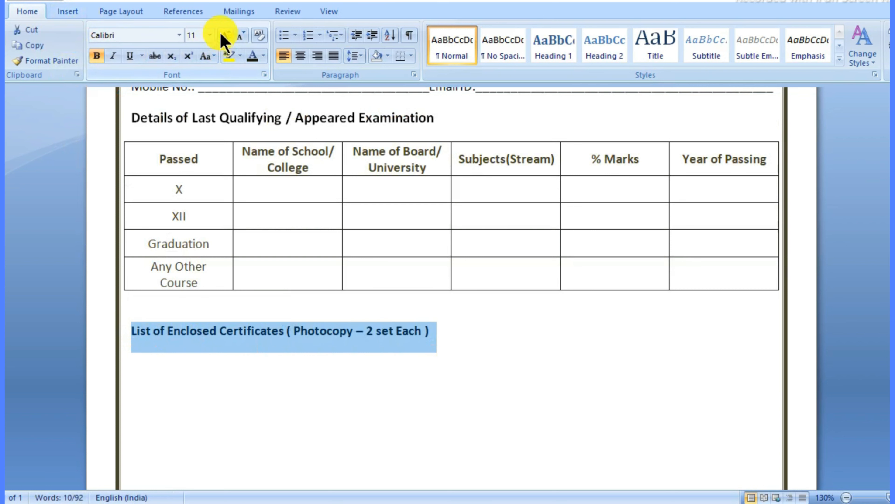
pyautogui.click(224, 35)
pyautogui.click(516, 334)
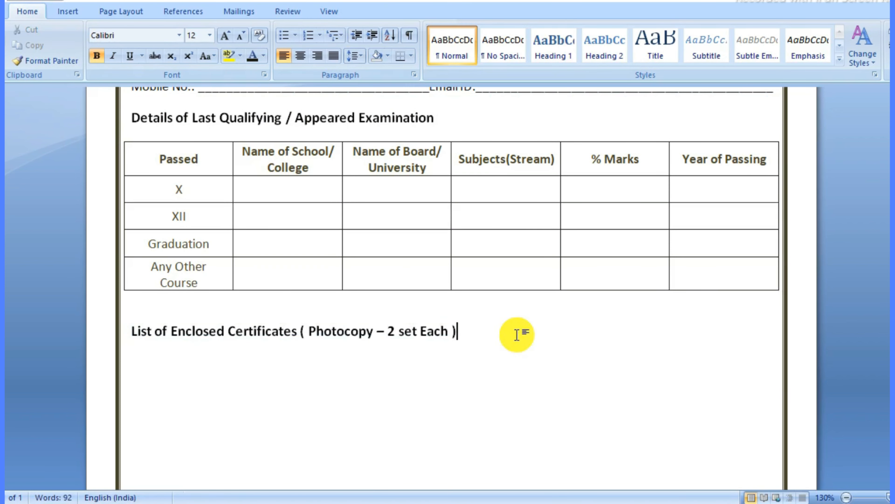
pyautogui.scroll(-2, 314, 174)
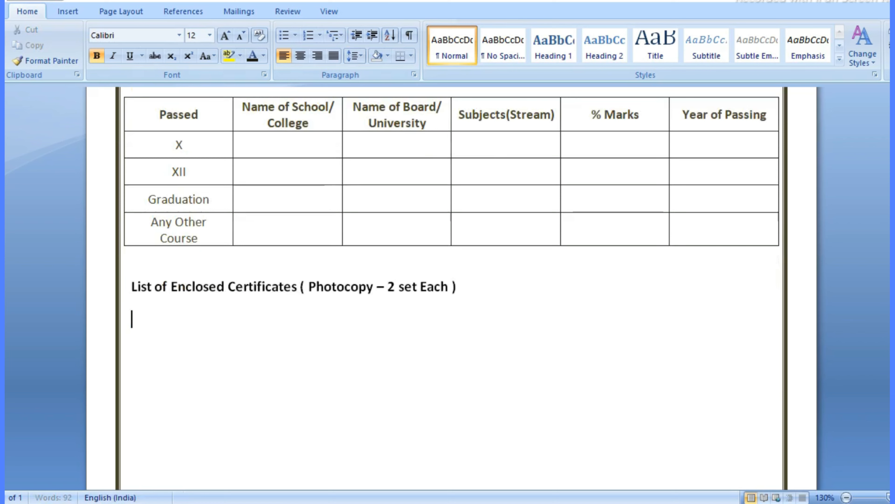
# Step: Insert a 2-column, 6-row table below the certificates heading
pyautogui.click(74, 16)
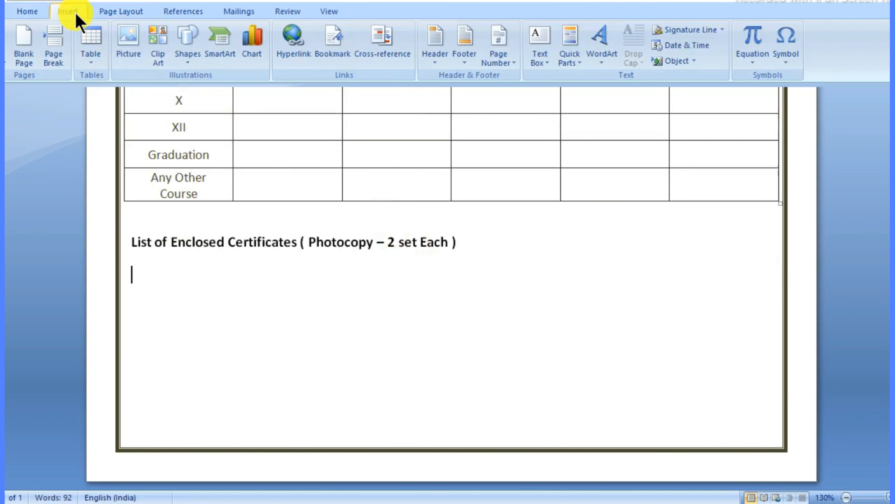
pyautogui.click(94, 56)
pyautogui.click(148, 205)
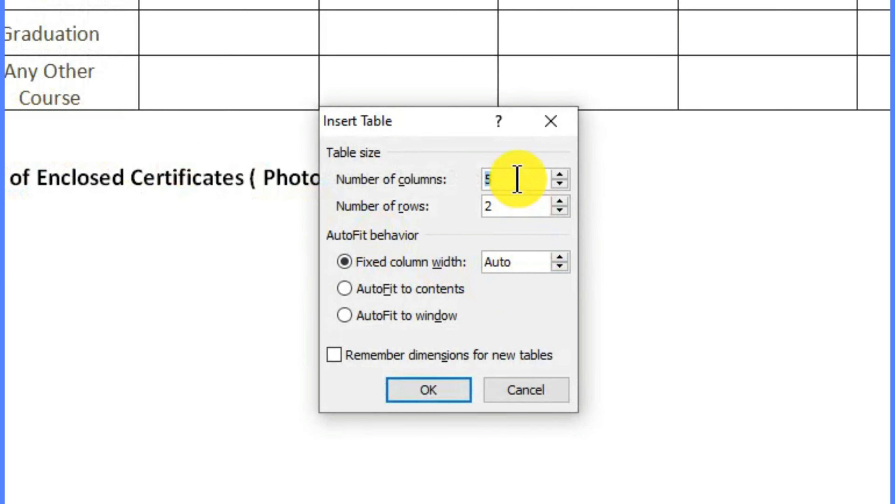
pyautogui.press('BackSpace')
pyautogui.write('2')
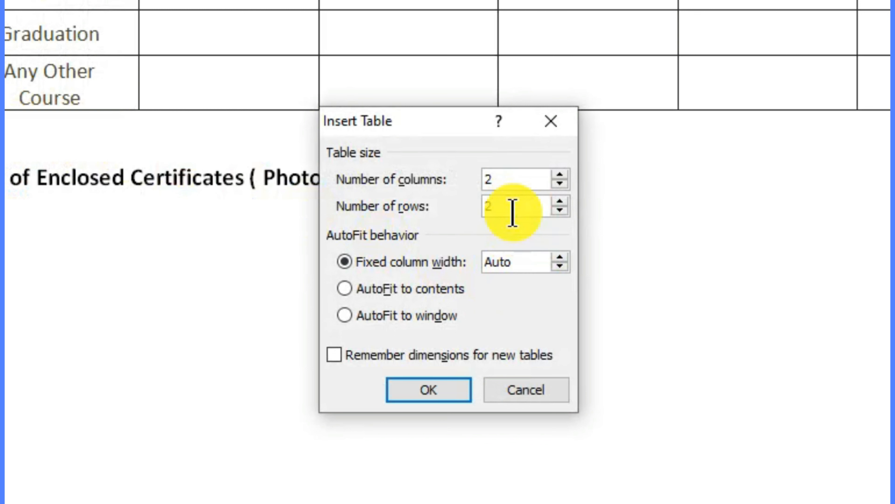
pyautogui.press('BackSpace')
pyautogui.write('6')
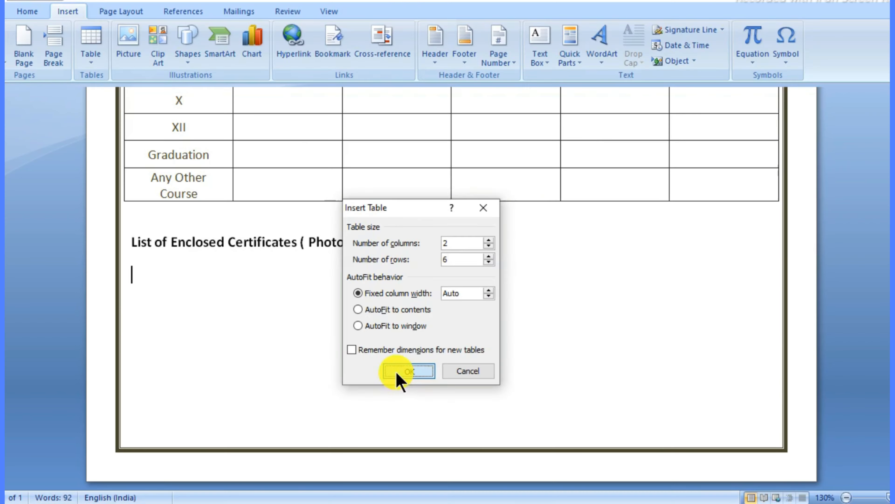
pyautogui.click(411, 394)
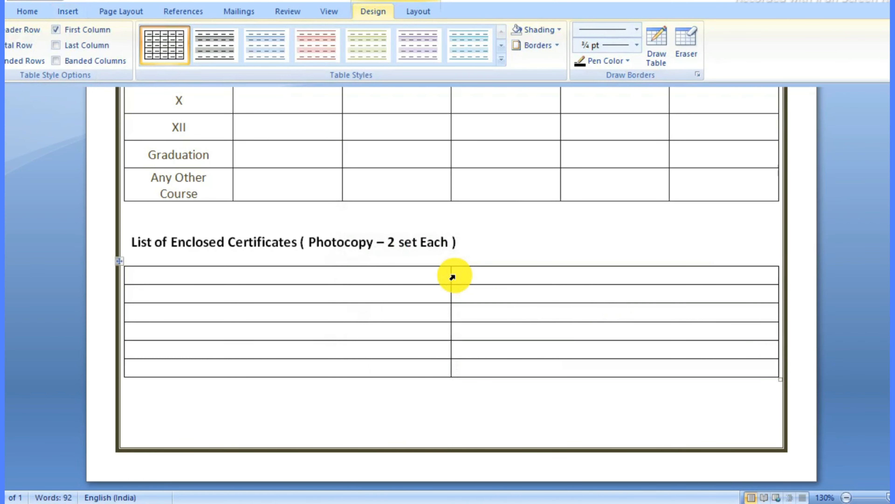
# Step: Drag the column divider right so the first column is much wider than the second
pyautogui.moveTo(450, 275); pyautogui.dragTo(589, 284)
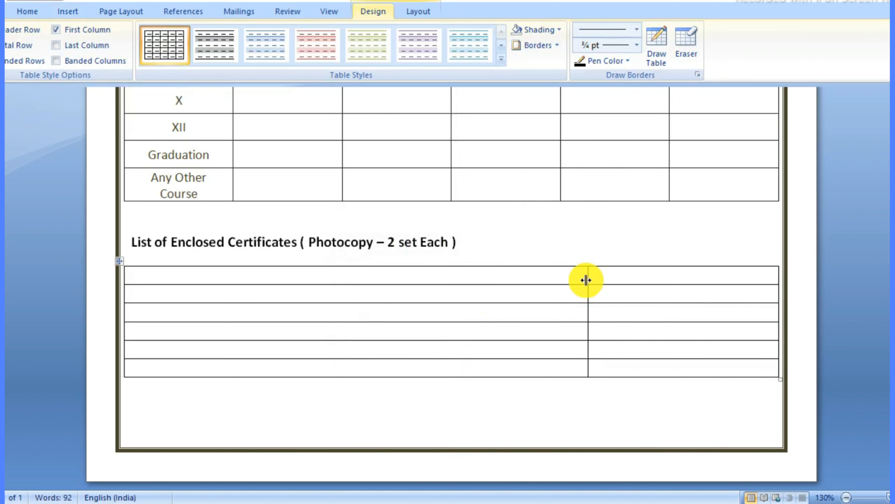
pyautogui.moveTo(586, 278); pyautogui.dragTo(567, 278)
pyautogui.moveTo(567, 278)
pyautogui.mouseDown()
pyautogui.moveTo(588, 278)
pyautogui.moveTo(572, 280)
pyautogui.mouseUp()
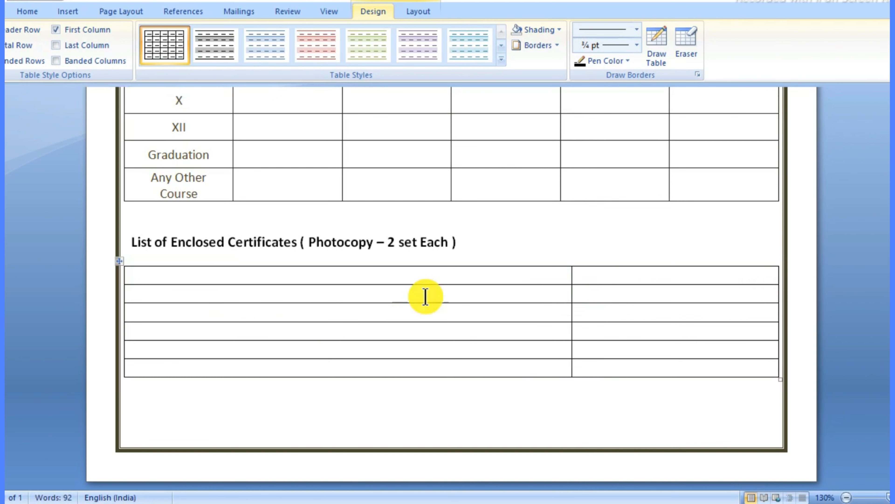
# Step: Apply a dark theme colour to the certificates table borders through Borders and Shading
pyautogui.click(560, 44)
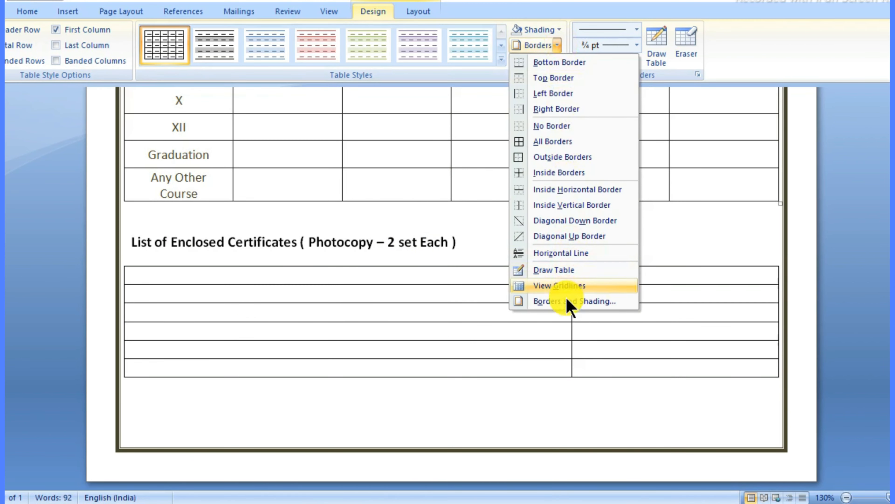
pyautogui.click(566, 300)
pyautogui.click(356, 258)
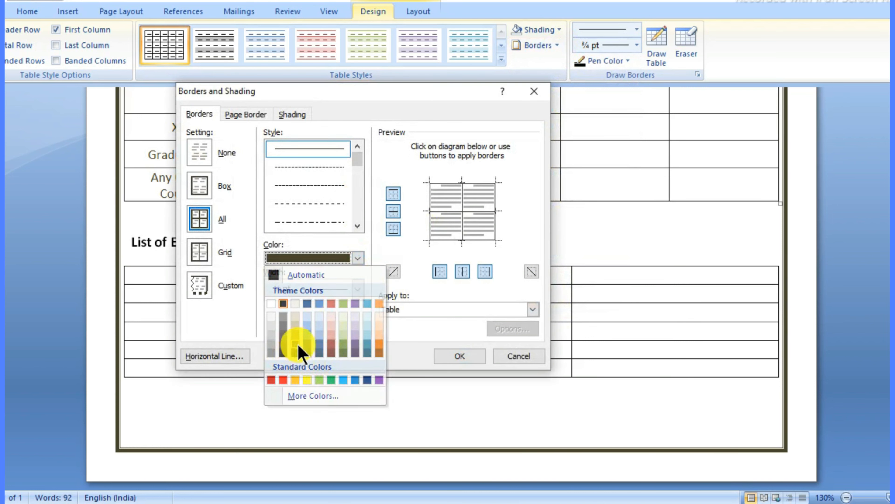
pyautogui.click(296, 344)
pyautogui.click(462, 357)
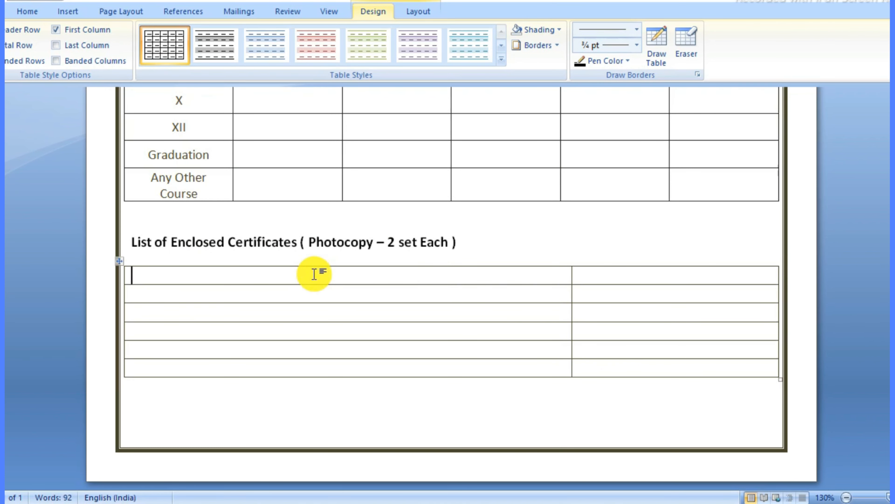
# Step: Centre-align both columns, then enter the Details Of Certificates and Please Tick headers and Class 10th through If any Other
pyautogui.moveTo(314, 274); pyautogui.dragTo(384, 369)
pyautogui.click(429, 11)
pyautogui.click(609, 45)
pyautogui.click(370, 274)
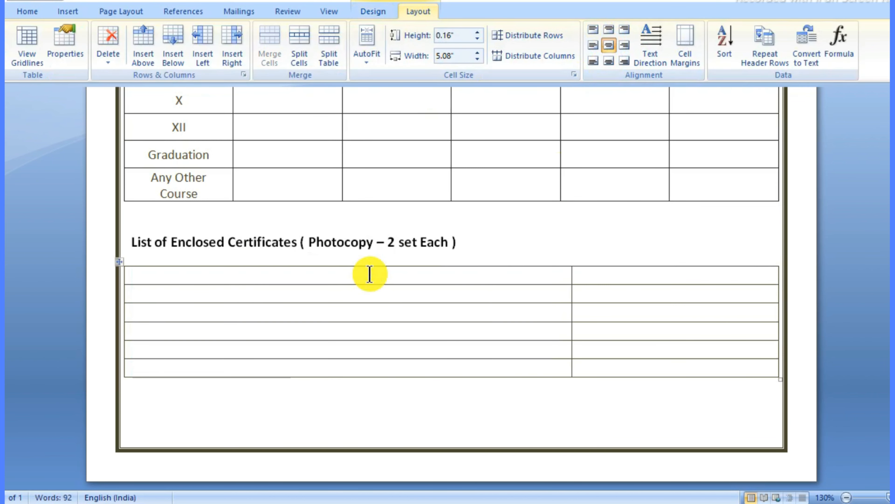
pyautogui.click(618, 274)
pyautogui.moveTo(618, 275); pyautogui.dragTo(632, 366)
pyautogui.click(609, 44)
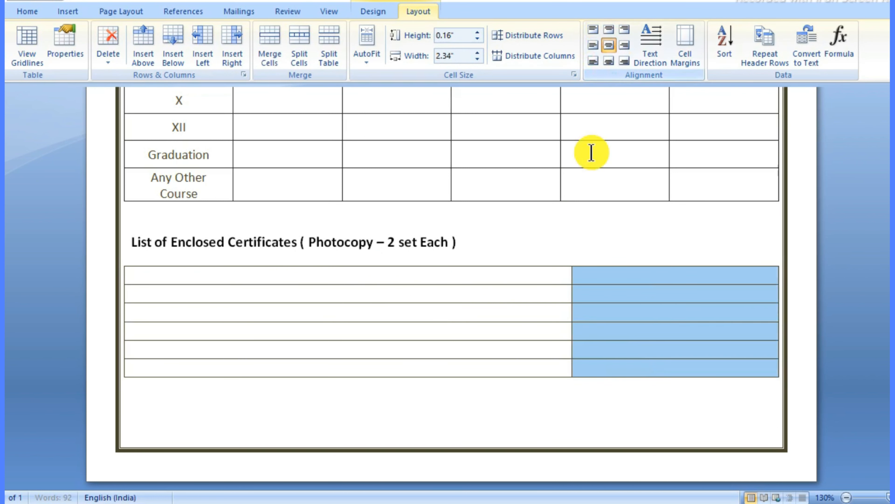
pyautogui.click(444, 275)
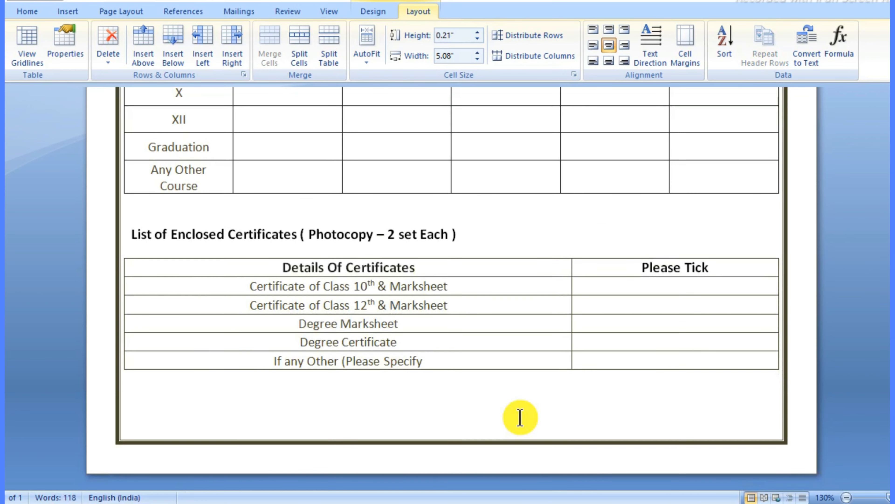
pyautogui.click(456, 286)
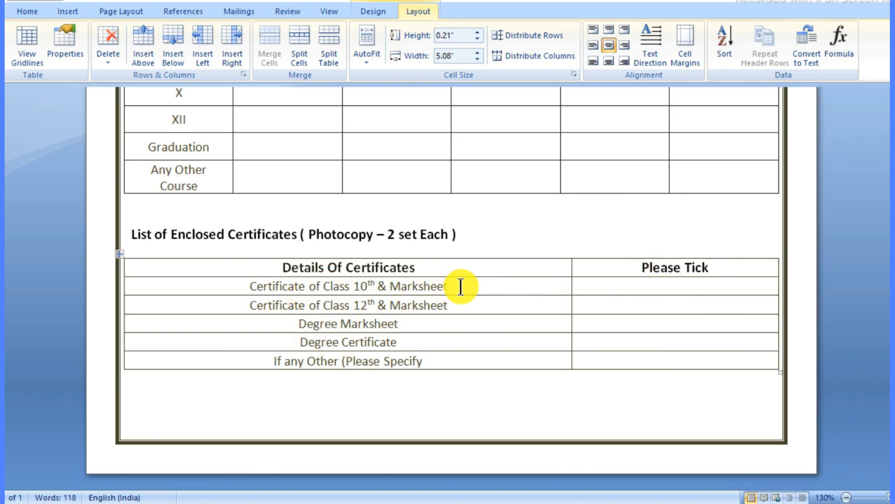
# Step: Leave the certificates table and scroll up to the Delhi Public School letterhead and photo box
pyautogui.click(803, 233)
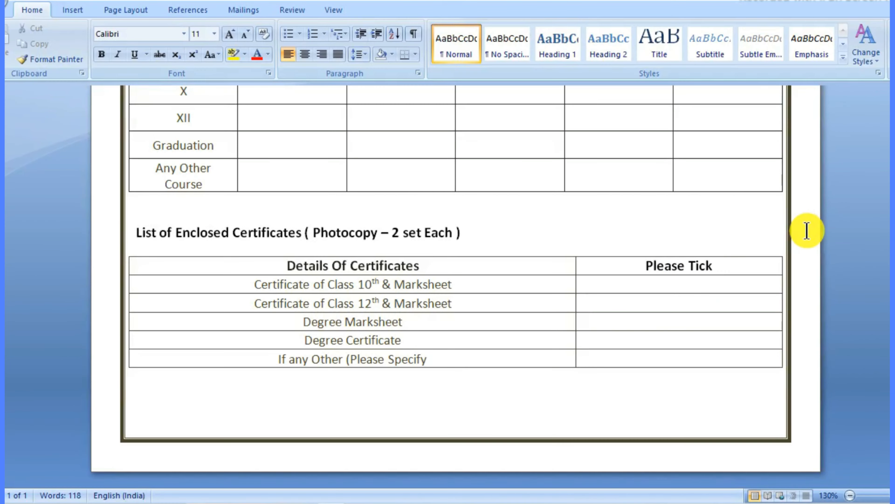
pyautogui.scroll(15, 807, 231)
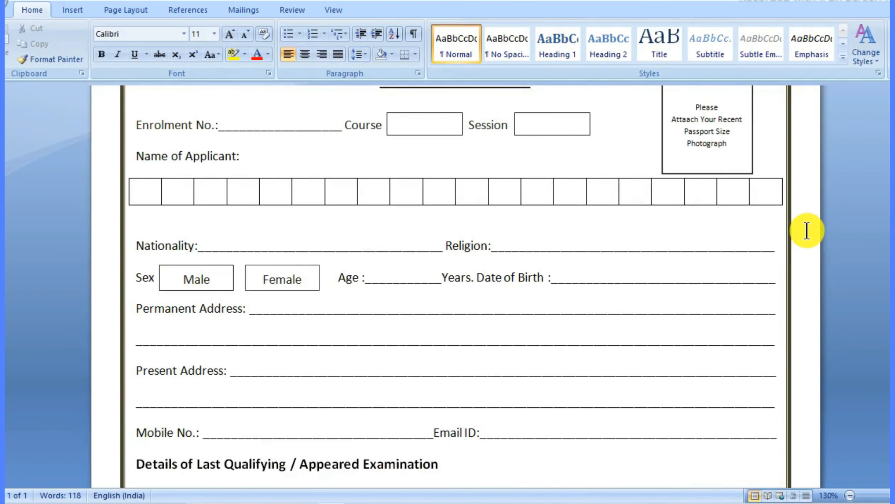
pyautogui.scroll(2, 807, 232)
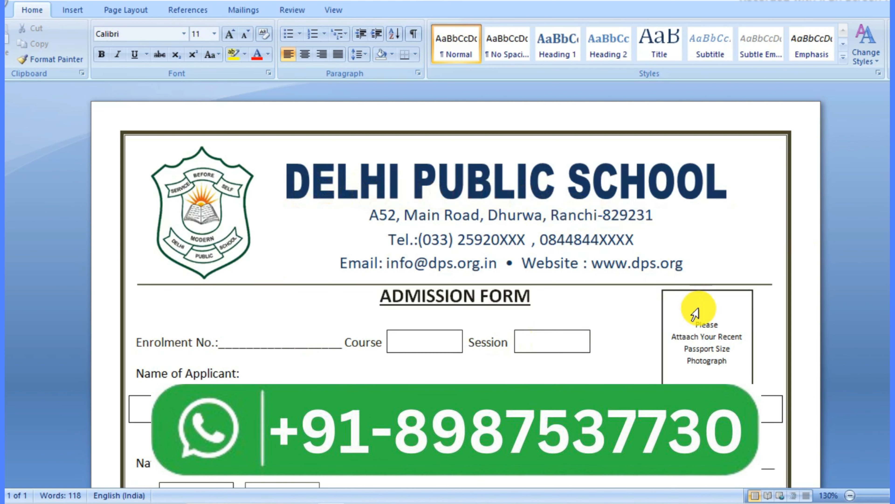
pyautogui.scroll(-10, 782, 265)
pyautogui.scroll(10, 782, 264)
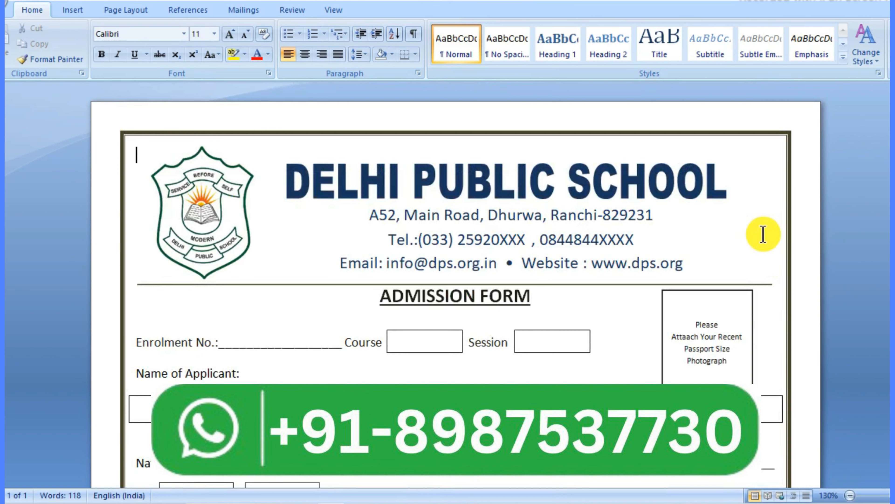
pyautogui.scroll(-2, 763, 235)
pyautogui.scroll(2, 764, 235)
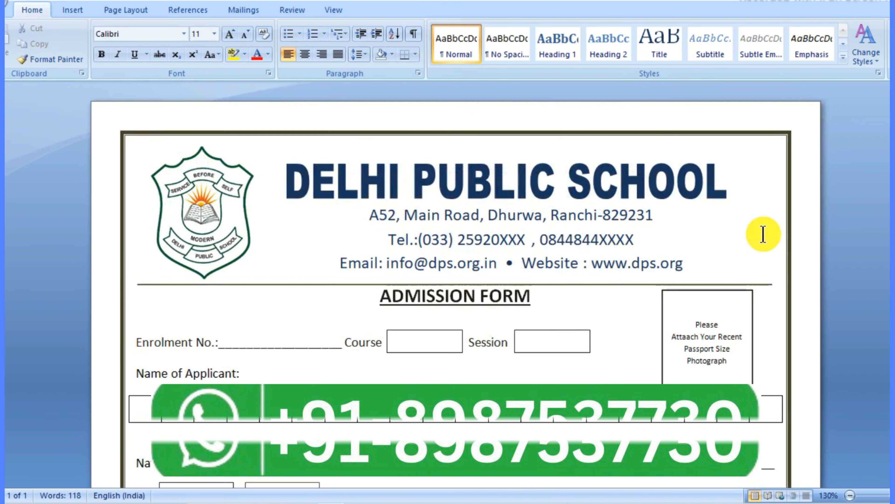